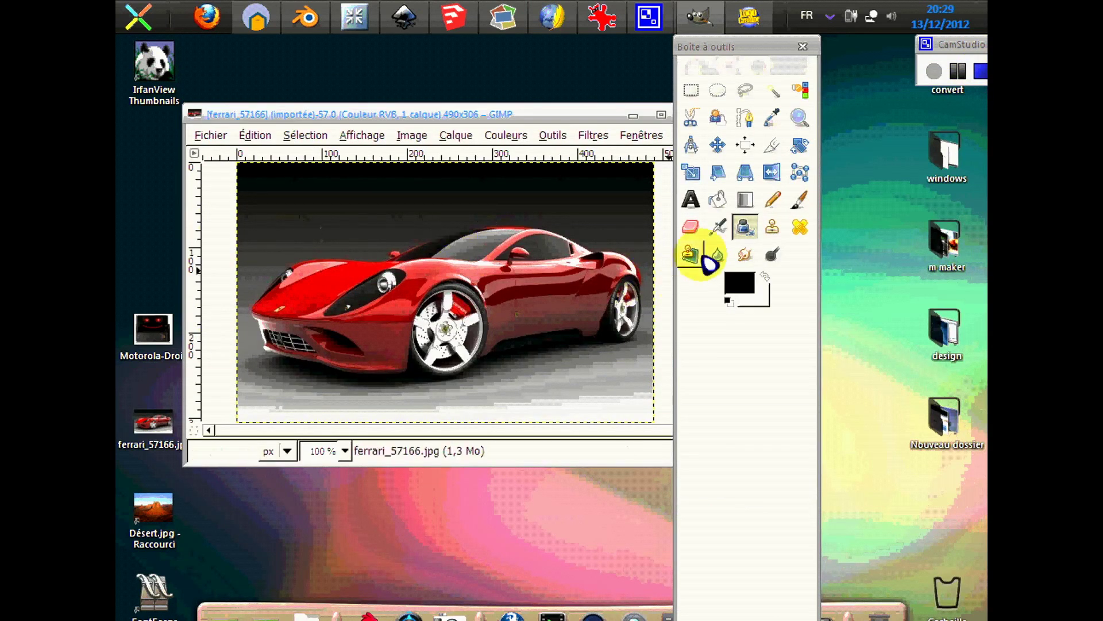
Step: Erase a strip of the dark background along the upper-right edge of the car image with the Eraser tool
{"action": "left_click", "coordinate": [691, 227]}
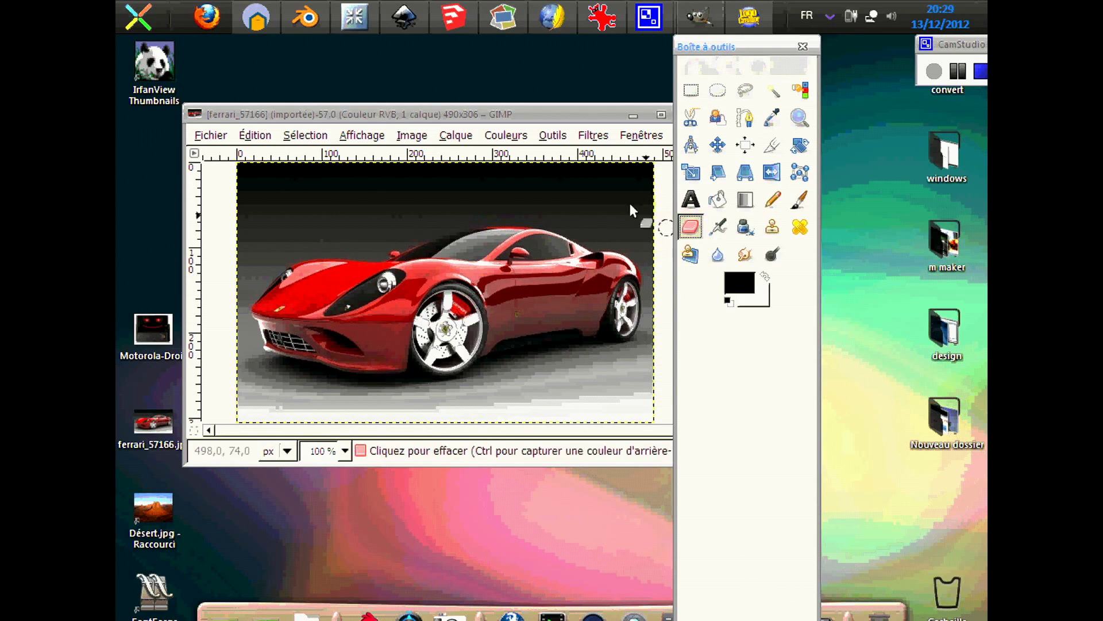
{"action": "mouse_move", "coordinate": [632, 175]}
{"action": "left_mouse_down"}
{"action": "mouse_move", "coordinate": [532, 182]}
{"action": "mouse_move", "coordinate": [660, 168]}
{"action": "mouse_move", "coordinate": [520, 174]}
{"action": "mouse_move", "coordinate": [609, 161]}
{"action": "mouse_move", "coordinate": [502, 178]}
{"action": "mouse_move", "coordinate": [537, 167]}
{"action": "mouse_move", "coordinate": [508, 170]}
{"action": "mouse_move", "coordinate": [565, 192]}
{"action": "left_mouse_up"}
{"action": "mouse_move", "coordinate": [653, 192]}
{"action": "left_mouse_down"}
{"action": "mouse_move", "coordinate": [648, 154]}
{"action": "mouse_move", "coordinate": [597, 162]}
{"action": "mouse_move", "coordinate": [624, 163]}
{"action": "mouse_move", "coordinate": [644, 180]}
{"action": "mouse_move", "coordinate": [596, 178]}
{"action": "mouse_move", "coordinate": [635, 188]}
{"action": "mouse_move", "coordinate": [569, 180]}
{"action": "mouse_move", "coordinate": [611, 184]}
{"action": "mouse_move", "coordinate": [489, 197]}
{"action": "mouse_move", "coordinate": [549, 184]}
{"action": "mouse_move", "coordinate": [453, 187]}
{"action": "mouse_move", "coordinate": [500, 176]}
{"action": "mouse_move", "coordinate": [451, 168]}
{"action": "mouse_move", "coordinate": [448, 194]}
{"action": "mouse_move", "coordinate": [464, 199]}
{"action": "mouse_move", "coordinate": [499, 191]}
{"action": "mouse_move", "coordinate": [469, 185]}
{"action": "mouse_move", "coordinate": [508, 180]}
{"action": "mouse_move", "coordinate": [454, 190]}
{"action": "left_mouse_up"}
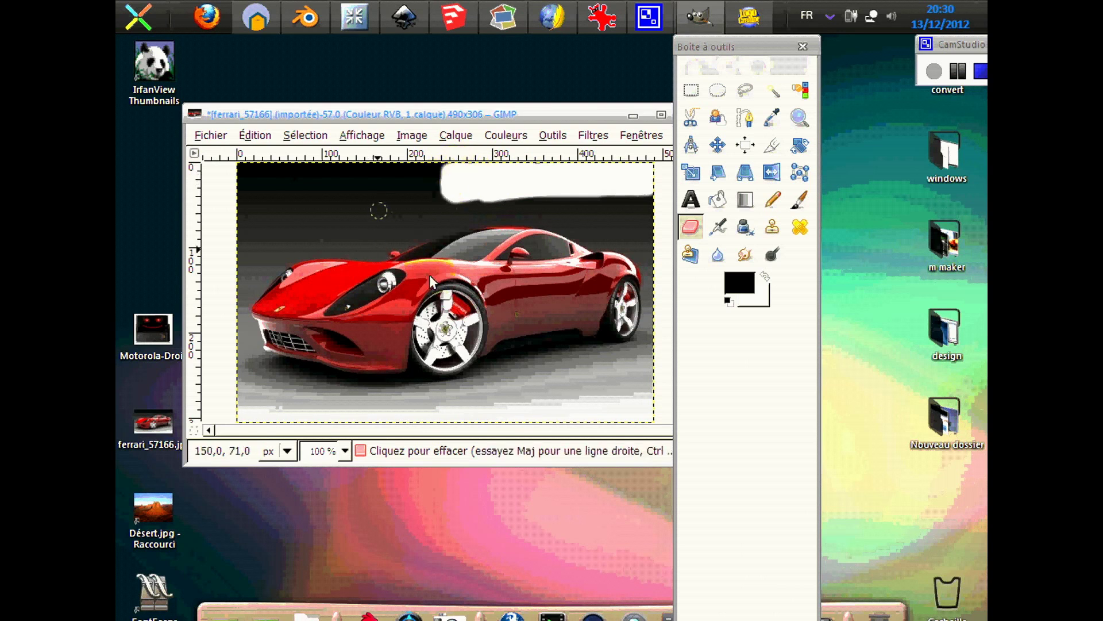
Step: Darken patches of the car's red hood with black Airbrush strokes
{"action": "left_click", "coordinate": [718, 228]}
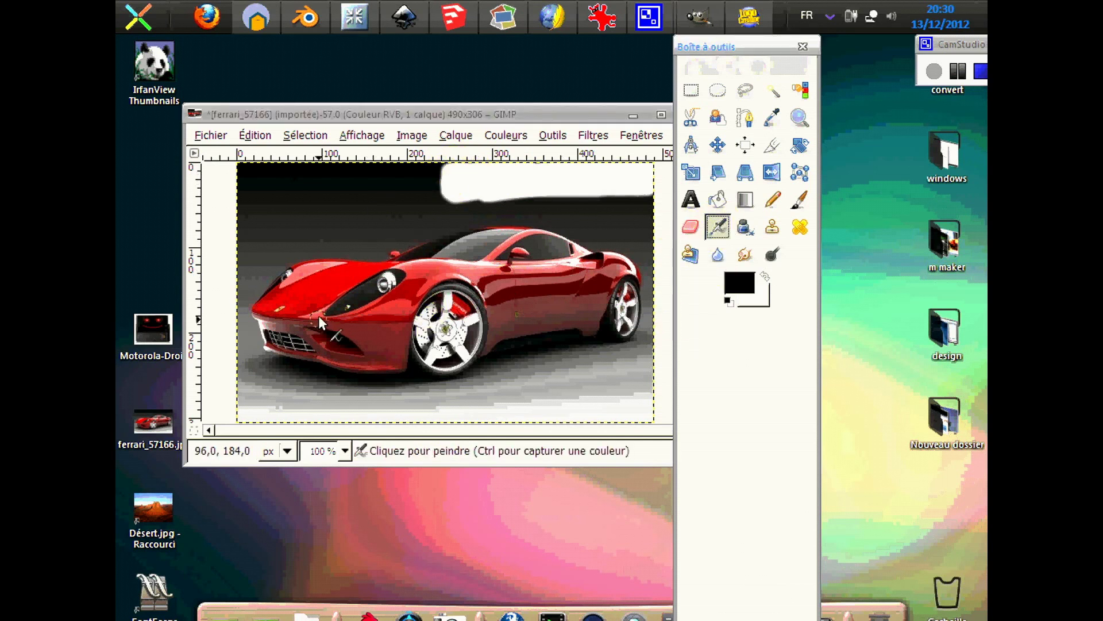
{"action": "left_click", "coordinate": [281, 310]}
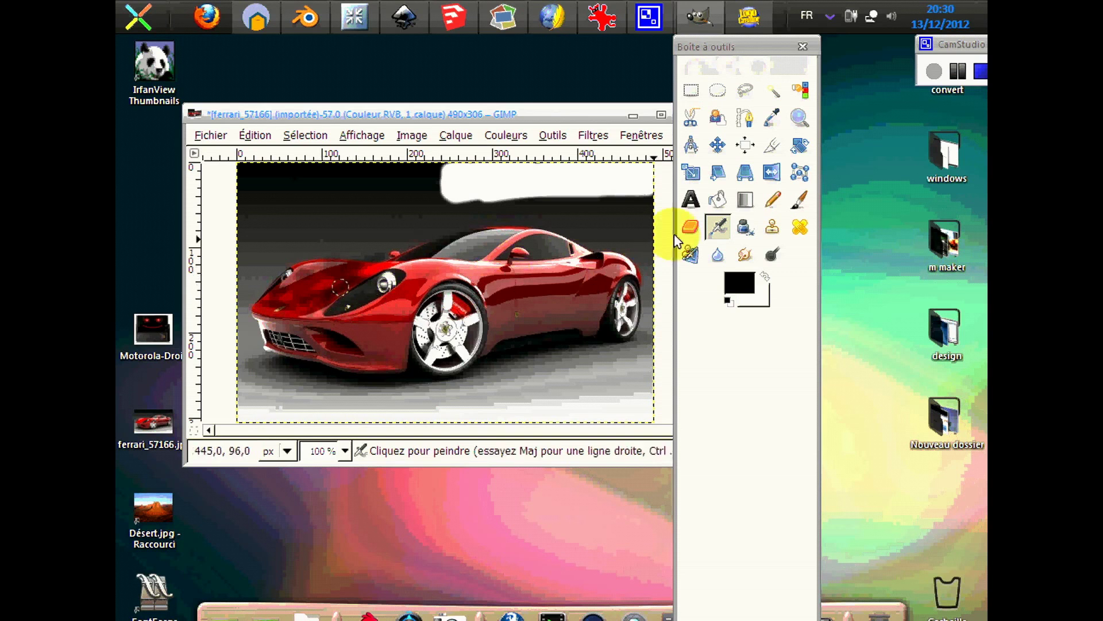
Step: Paint the ground below the car solid black with the Ink tool, across the full image width
{"action": "left_click", "coordinate": [746, 228]}
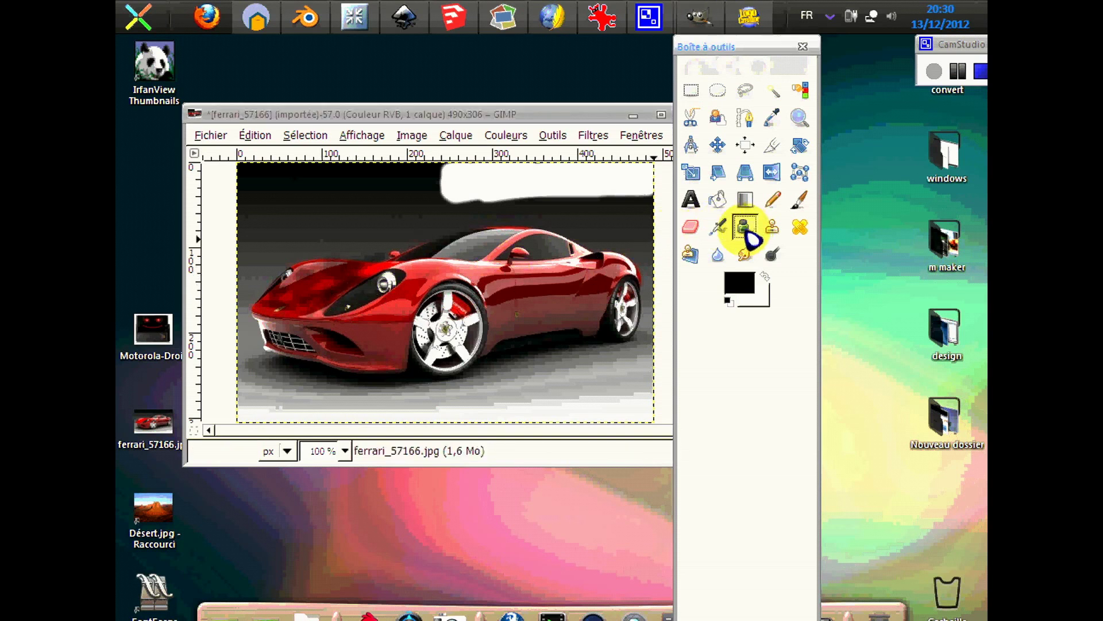
{"action": "mouse_move", "coordinate": [630, 406]}
{"action": "left_mouse_down"}
{"action": "mouse_move", "coordinate": [463, 415]}
{"action": "mouse_move", "coordinate": [653, 424]}
{"action": "left_mouse_up"}
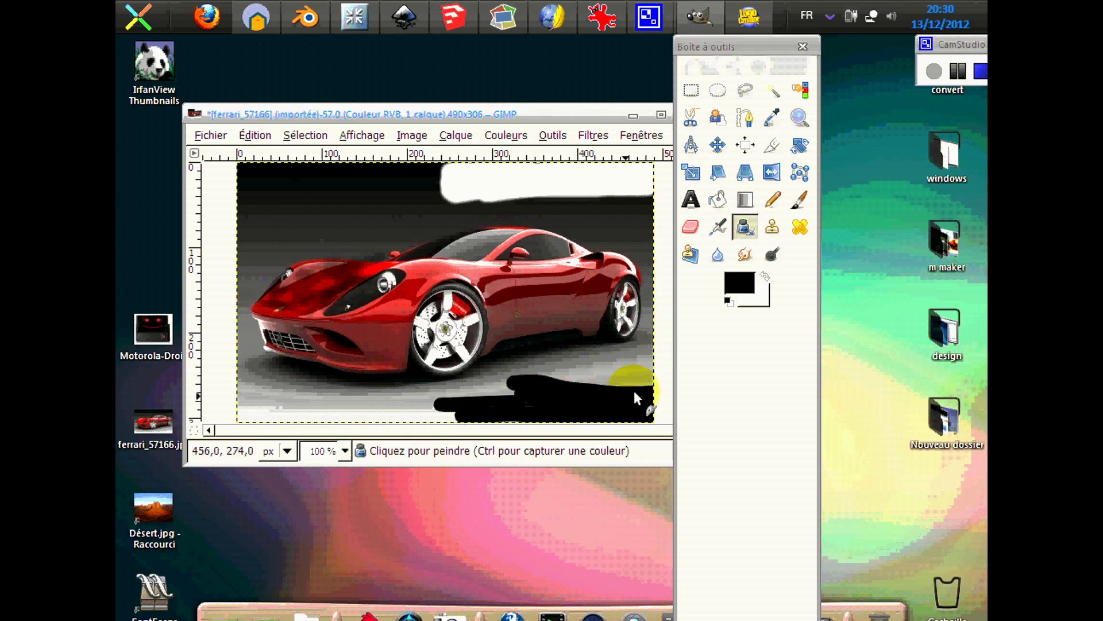
{"action": "mouse_move", "coordinate": [651, 390]}
{"action": "left_mouse_down"}
{"action": "mouse_move", "coordinate": [570, 391]}
{"action": "mouse_move", "coordinate": [669, 382]}
{"action": "mouse_move", "coordinate": [498, 377]}
{"action": "mouse_move", "coordinate": [573, 366]}
{"action": "left_mouse_up"}
{"action": "mouse_move", "coordinate": [391, 385]}
{"action": "left_mouse_down"}
{"action": "mouse_move", "coordinate": [502, 405]}
{"action": "mouse_move", "coordinate": [440, 422]}
{"action": "mouse_move", "coordinate": [466, 423]}
{"action": "mouse_move", "coordinate": [329, 414]}
{"action": "mouse_move", "coordinate": [470, 398]}
{"action": "mouse_move", "coordinate": [287, 403]}
{"action": "mouse_move", "coordinate": [468, 381]}
{"action": "mouse_move", "coordinate": [263, 398]}
{"action": "mouse_move", "coordinate": [399, 382]}
{"action": "mouse_move", "coordinate": [272, 381]}
{"action": "mouse_move", "coordinate": [364, 376]}
{"action": "mouse_move", "coordinate": [212, 392]}
{"action": "mouse_move", "coordinate": [238, 384]}
{"action": "mouse_move", "coordinate": [232, 369]}
{"action": "mouse_move", "coordinate": [258, 388]}
{"action": "mouse_move", "coordinate": [297, 378]}
{"action": "mouse_move", "coordinate": [240, 380]}
{"action": "mouse_move", "coordinate": [247, 412]}
{"action": "mouse_move", "coordinate": [355, 417]}
{"action": "mouse_move", "coordinate": [291, 409]}
{"action": "left_mouse_up"}
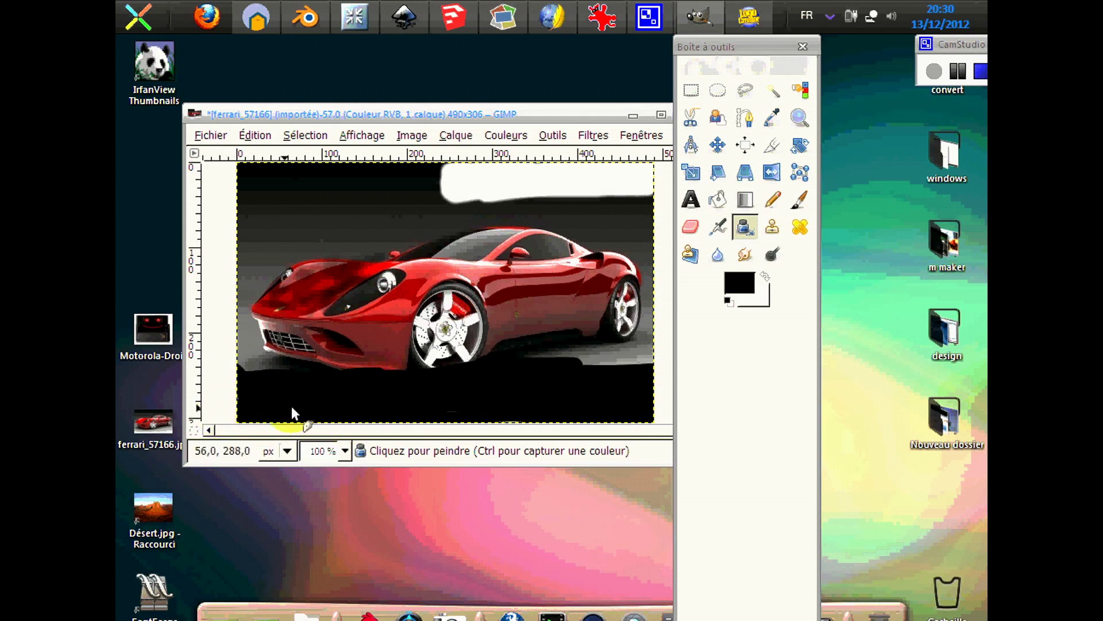
{"action": "left_click_drag", "start_coordinate": [664, 373], "coordinate": [597, 376]}
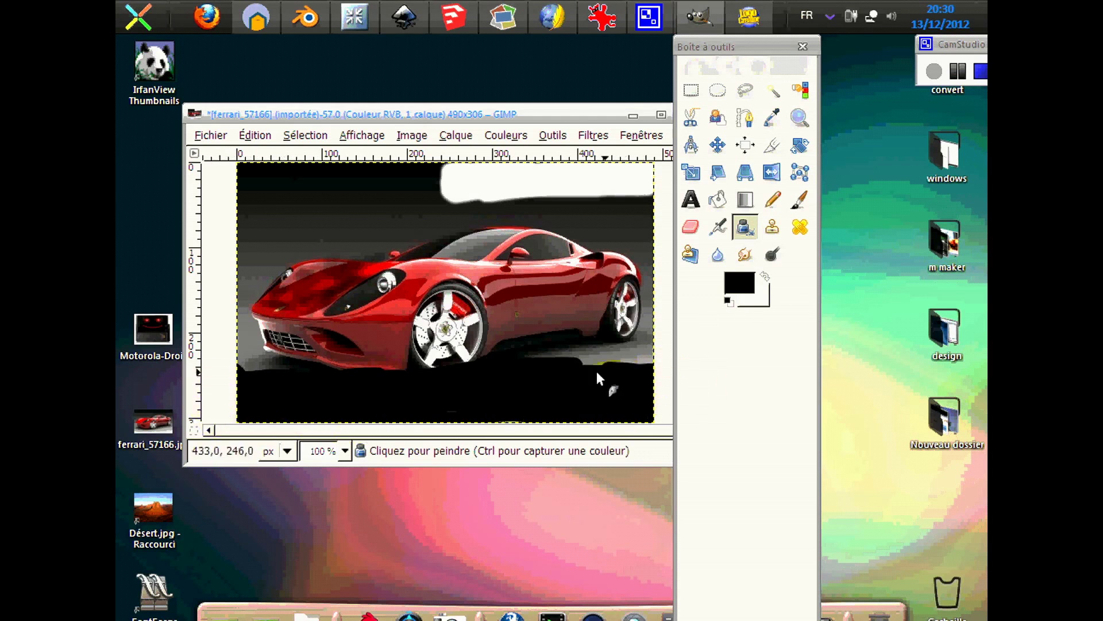
Step: Cover the hub of the car's front wheel with black using the Ink tool, working at 300 % zoom
{"action": "left_click_drag", "start_coordinate": [719, 256], "coordinate": [785, 172]}
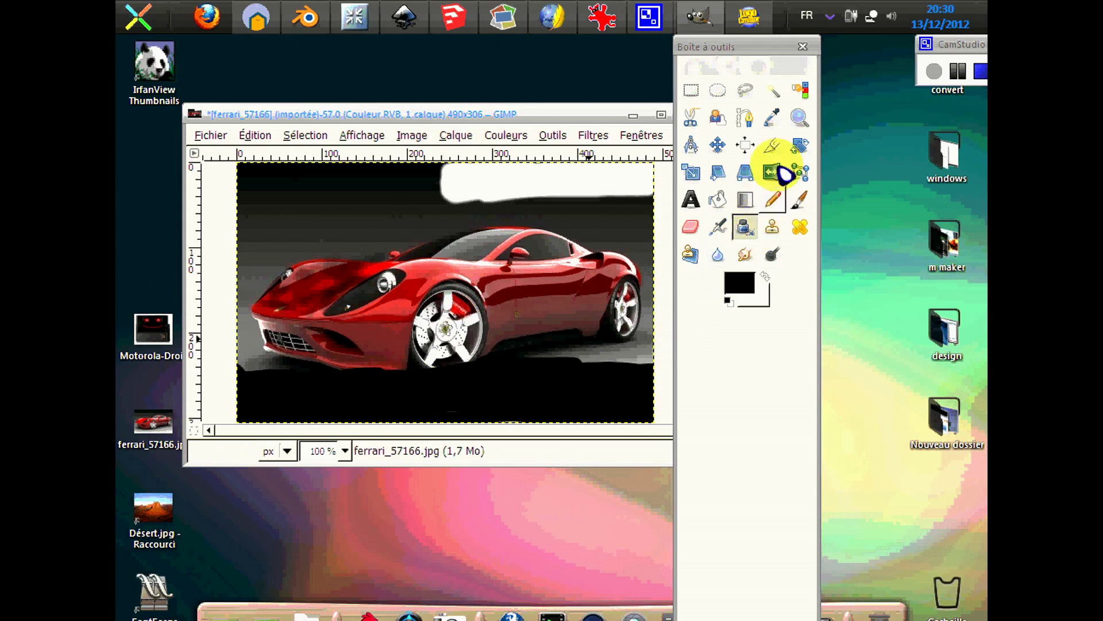
{"action": "left_click", "coordinate": [800, 119]}
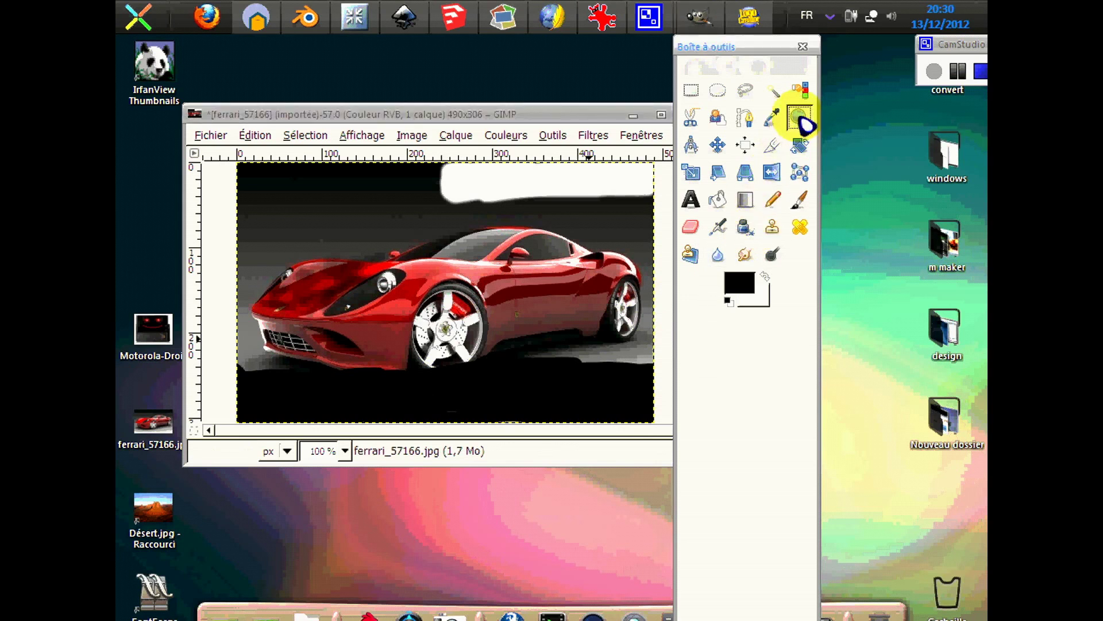
{"action": "left_click", "coordinate": [441, 302]}
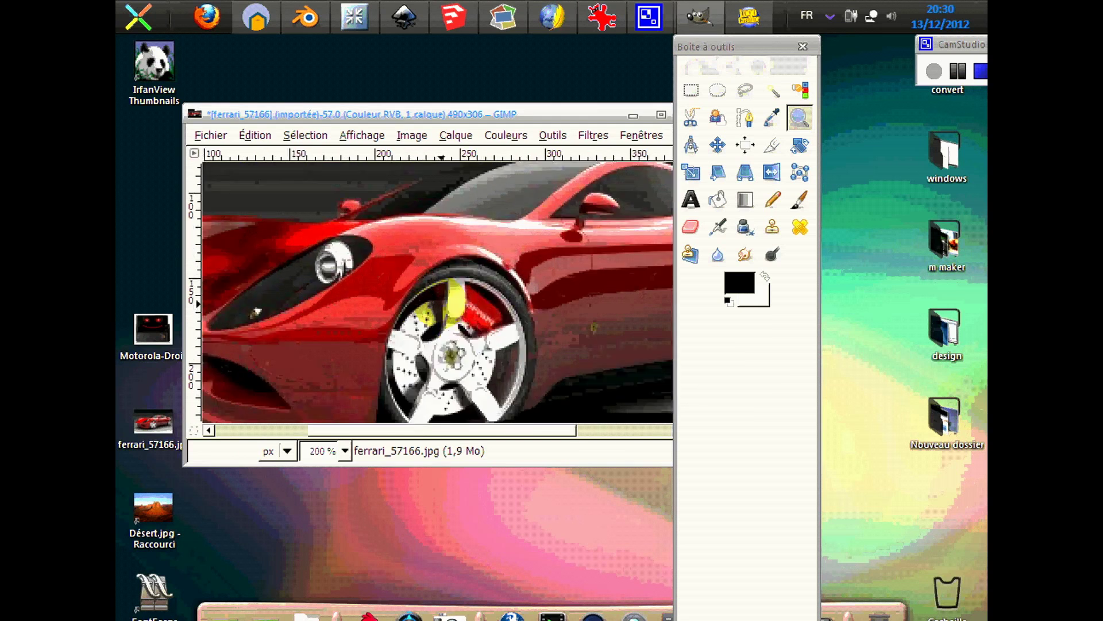
{"action": "left_click", "coordinate": [433, 305]}
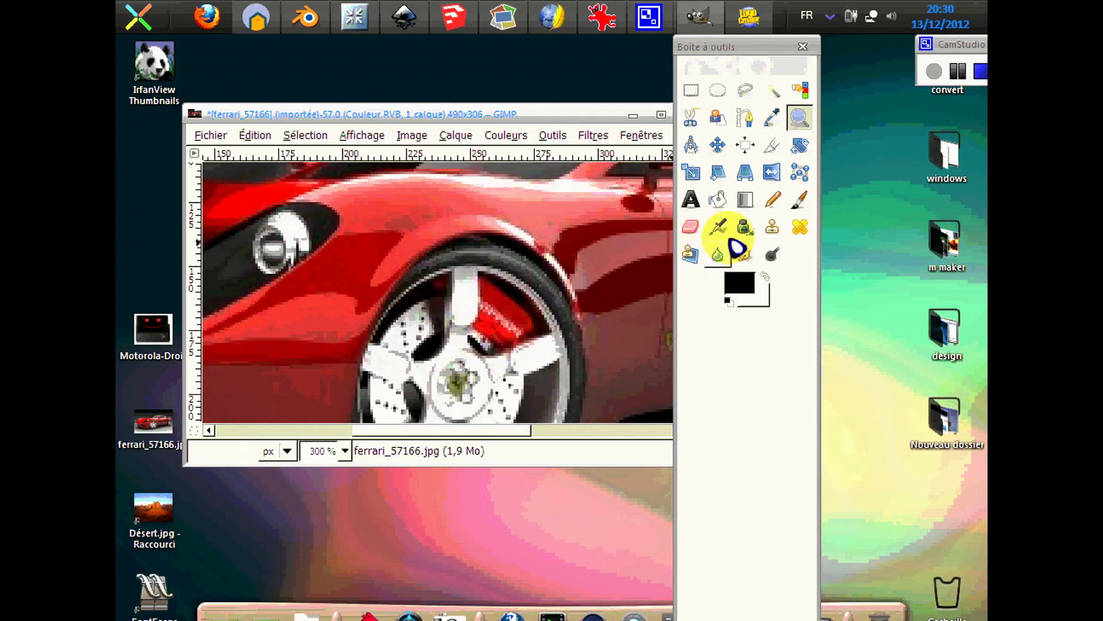
{"action": "left_click", "coordinate": [745, 227]}
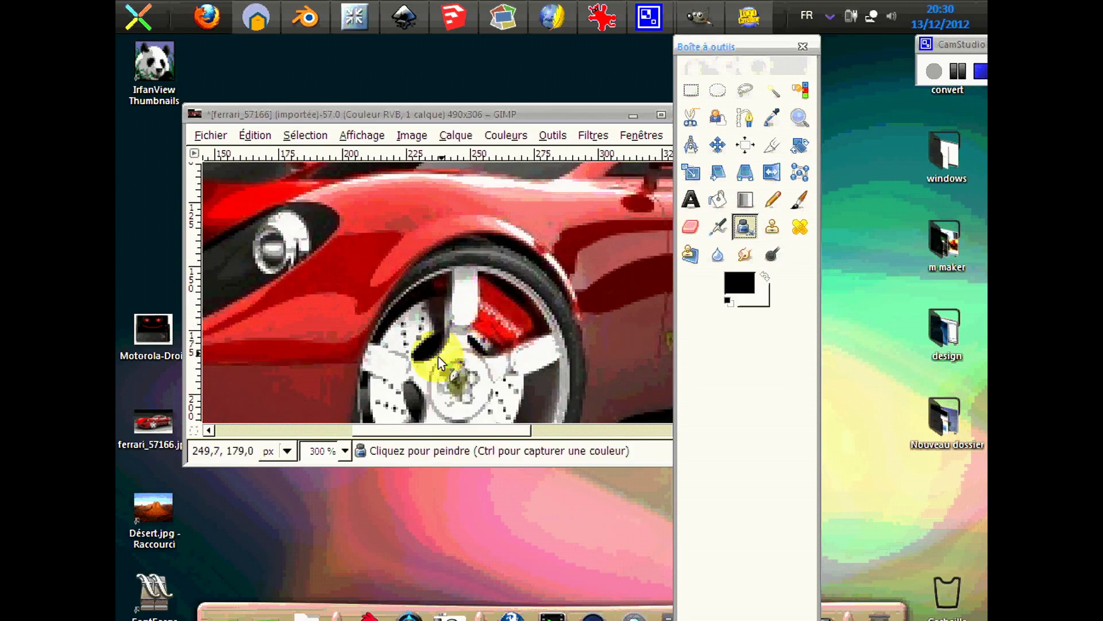
{"action": "mouse_move", "coordinate": [460, 382]}
{"action": "left_mouse_down"}
{"action": "mouse_move", "coordinate": [462, 366]}
{"action": "mouse_move", "coordinate": [447, 375]}
{"action": "left_mouse_up"}
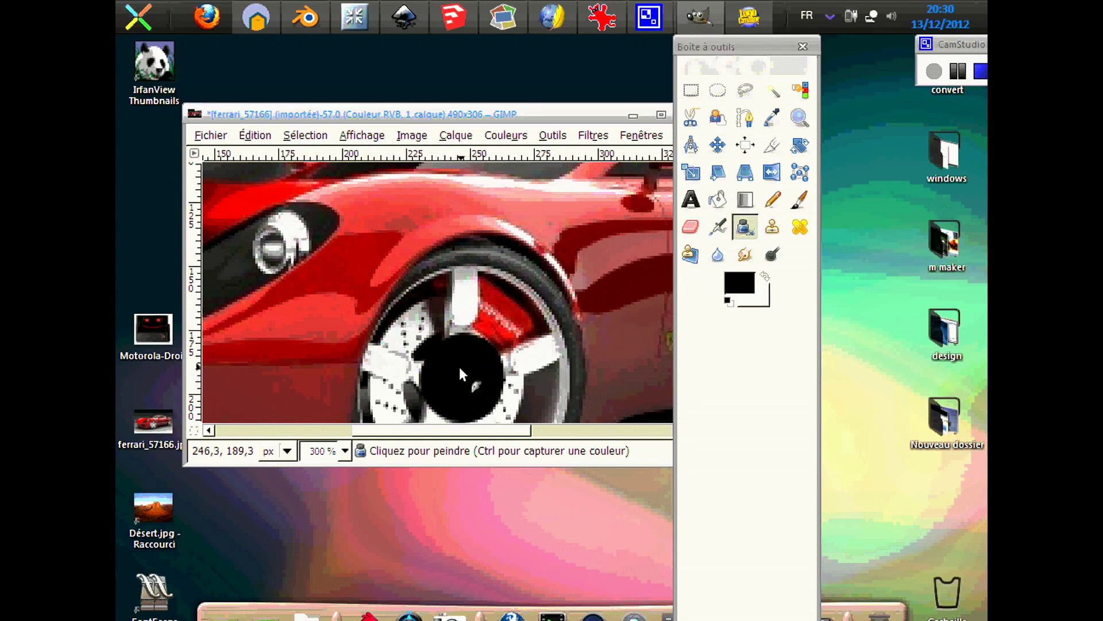
{"action": "mouse_move", "coordinate": [474, 389]}
{"action": "left_mouse_down"}
{"action": "mouse_move", "coordinate": [476, 372]}
{"action": "mouse_move", "coordinate": [463, 370]}
{"action": "left_mouse_up"}
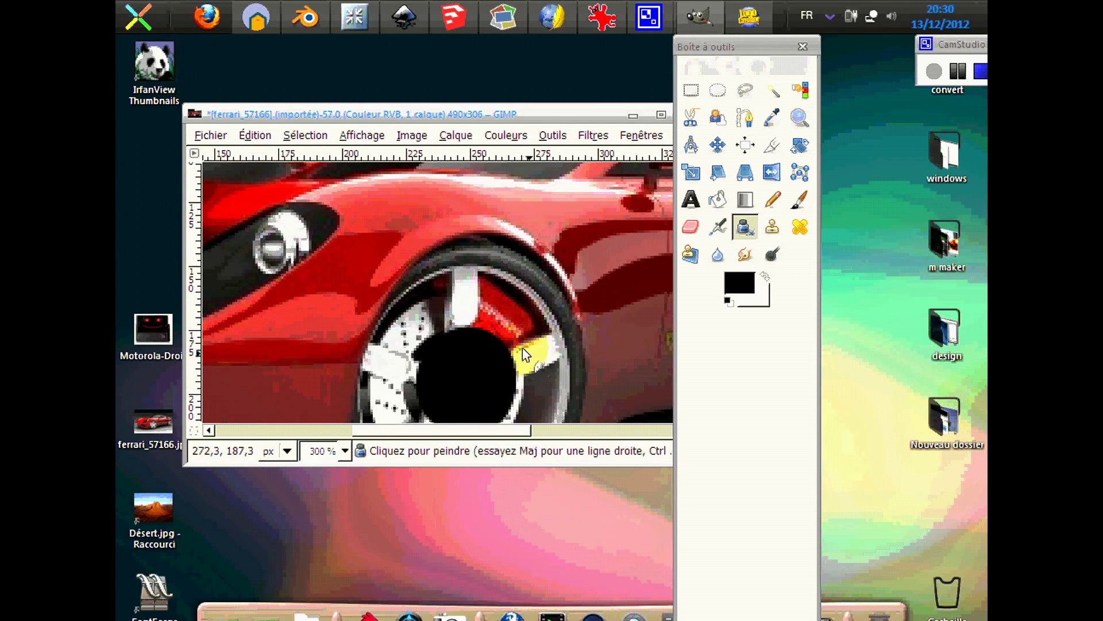
Step: Switch from GIMP to The Logo Creator and start a logo from the green "e" trial template
{"action": "left_click", "coordinate": [700, 16]}
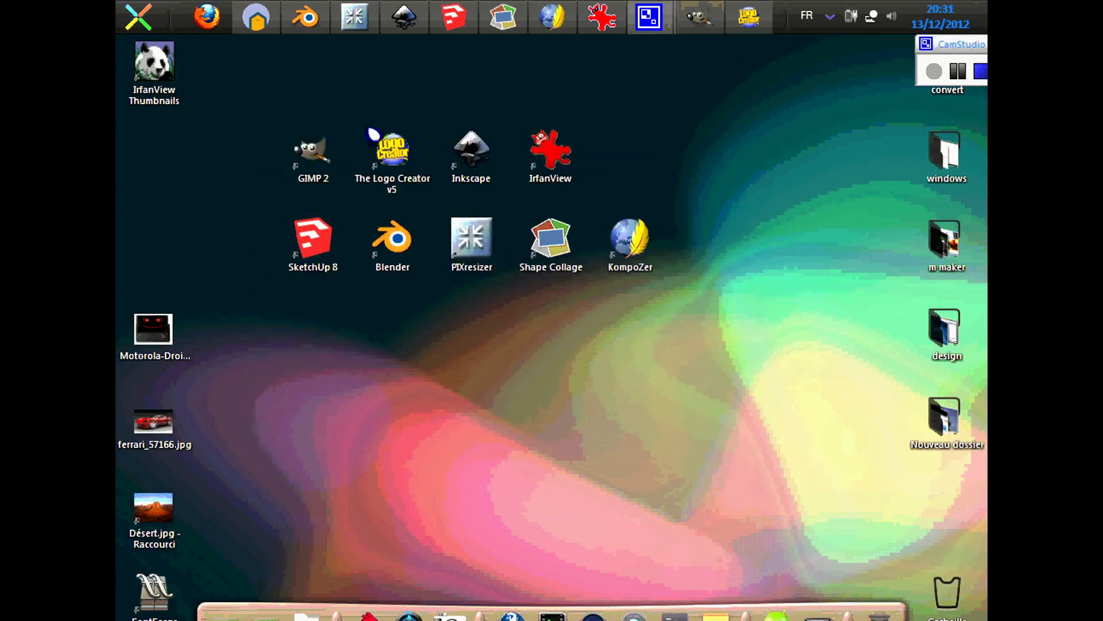
{"action": "double_click", "coordinate": [389, 168]}
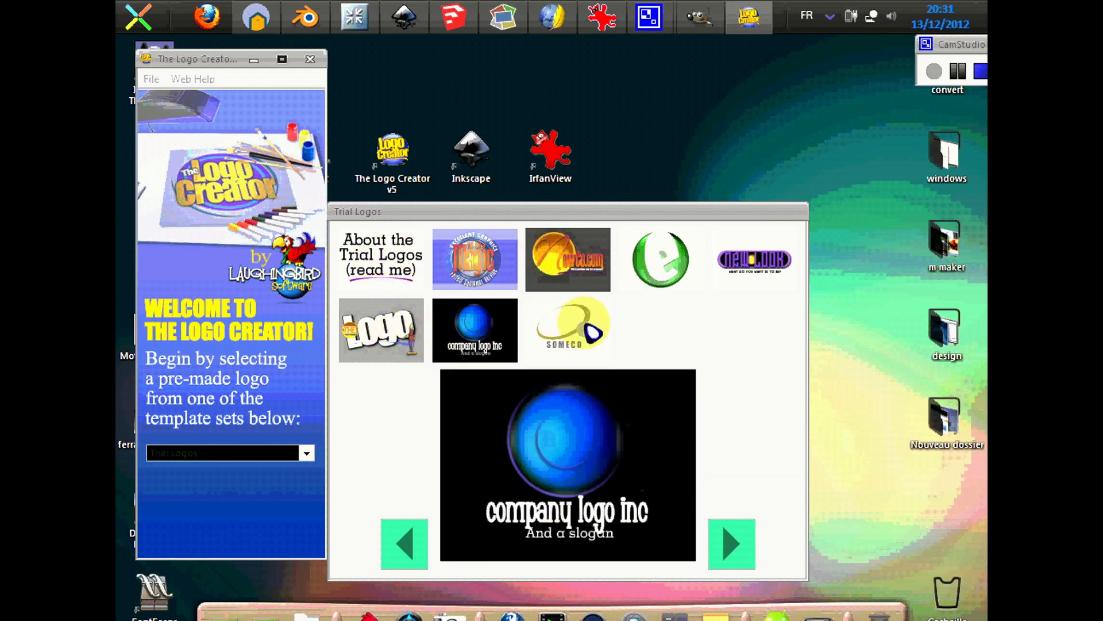
{"action": "left_click", "coordinate": [669, 260]}
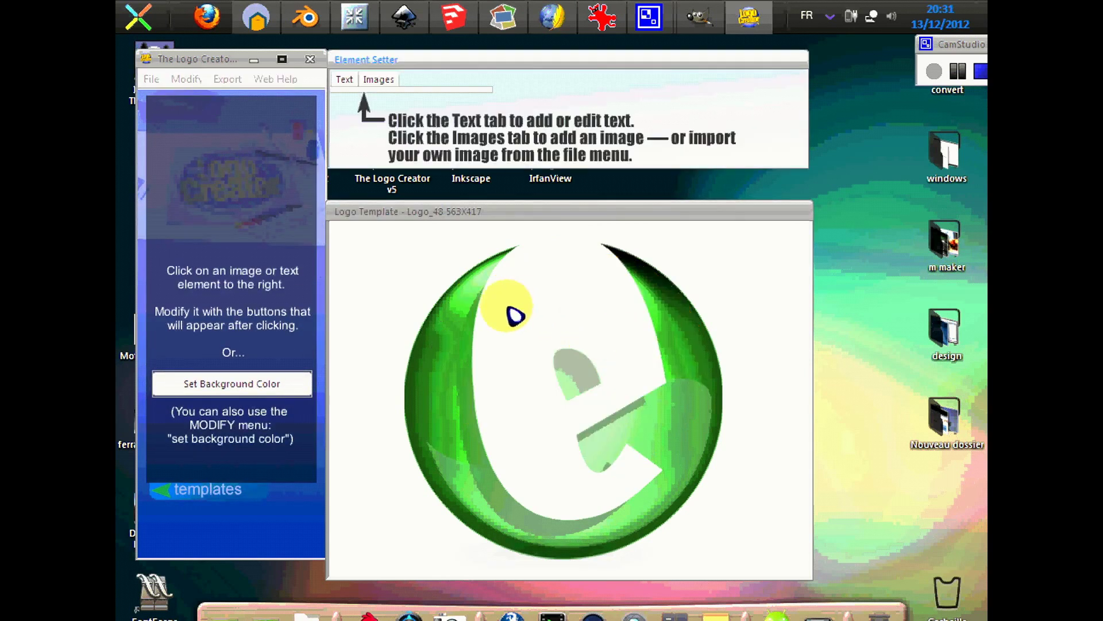
Step: Replace the logo's letter "e" with "h"
{"action": "left_click", "coordinate": [349, 80]}
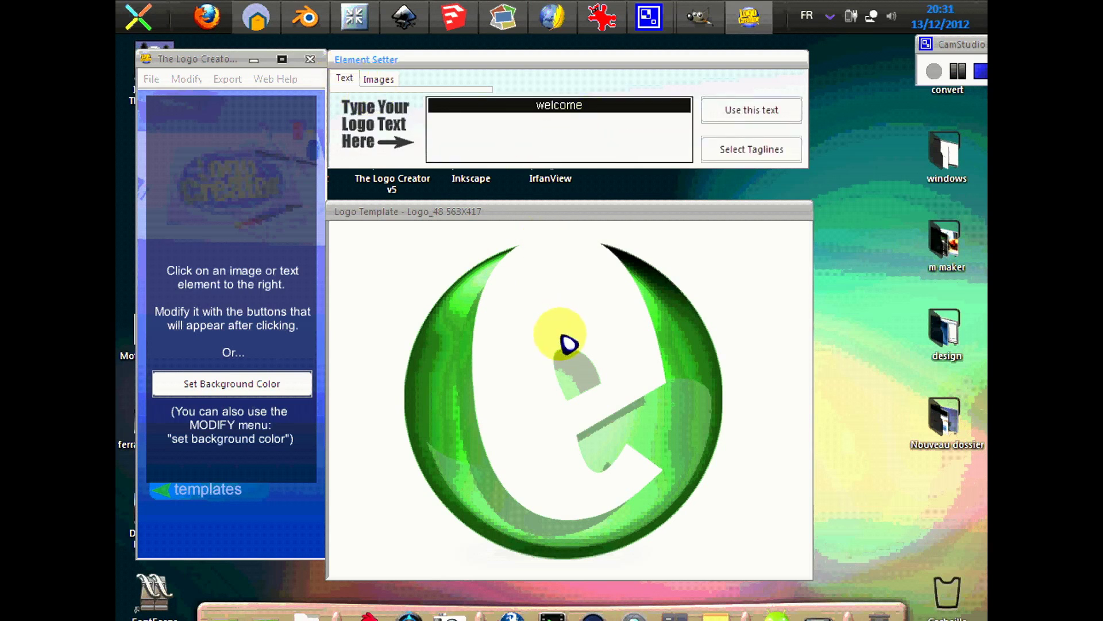
{"action": "left_click", "coordinate": [568, 326]}
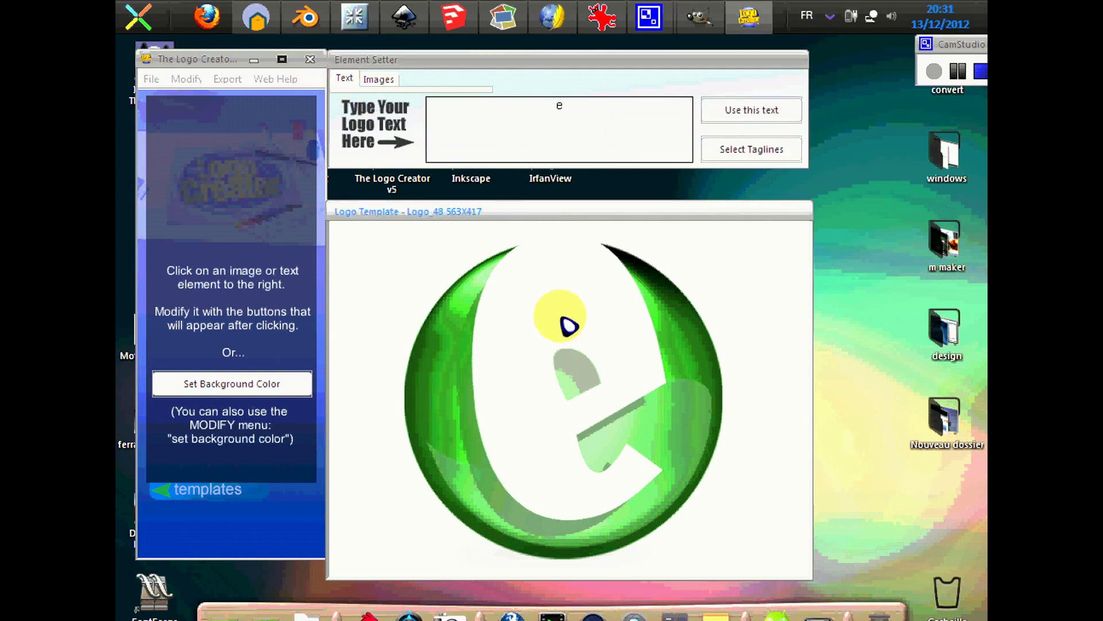
{"action": "left_click", "coordinate": [573, 107]}
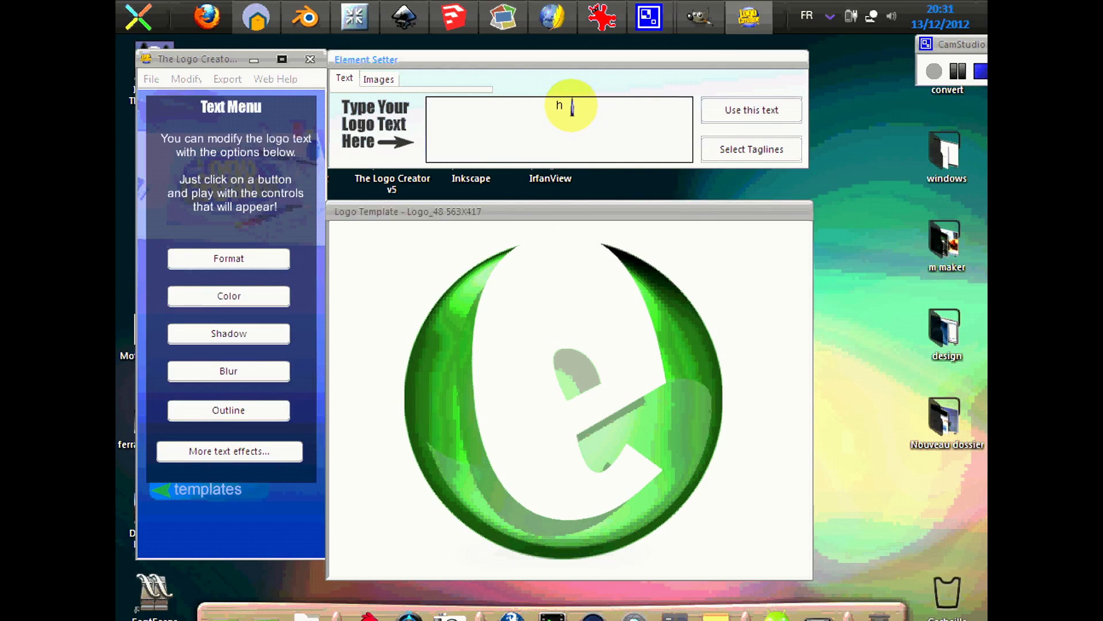
{"action": "left_click", "coordinate": [761, 120]}
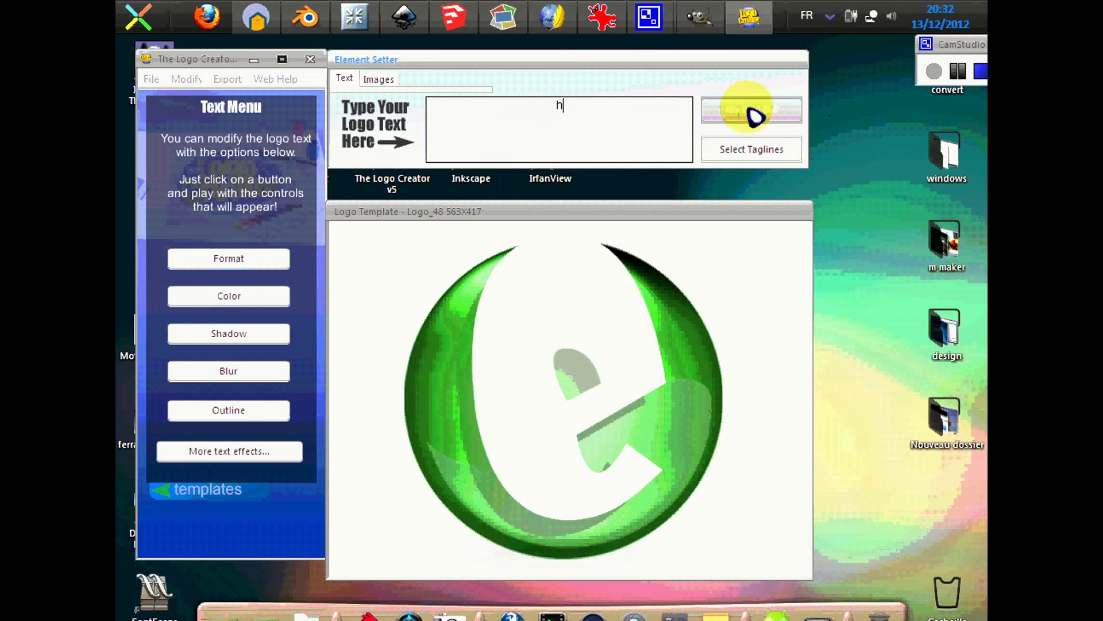
Step: Scale down the letter "h" so that it fits inside the green circle
{"action": "left_click", "coordinate": [253, 258]}
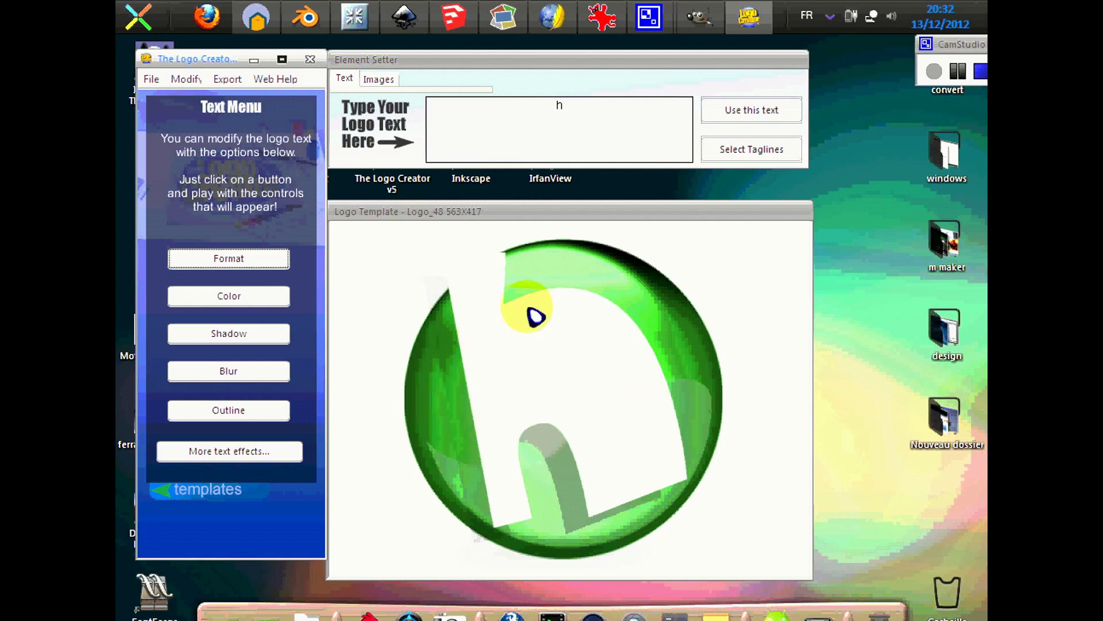
{"action": "left_click", "coordinate": [252, 260]}
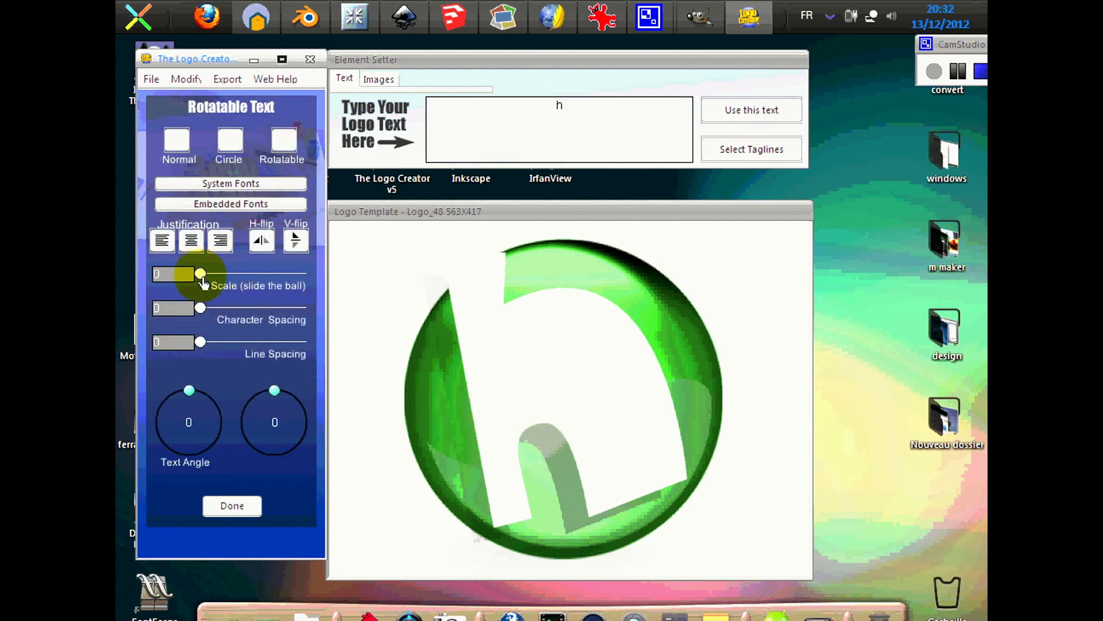
{"action": "left_click", "coordinate": [280, 275]}
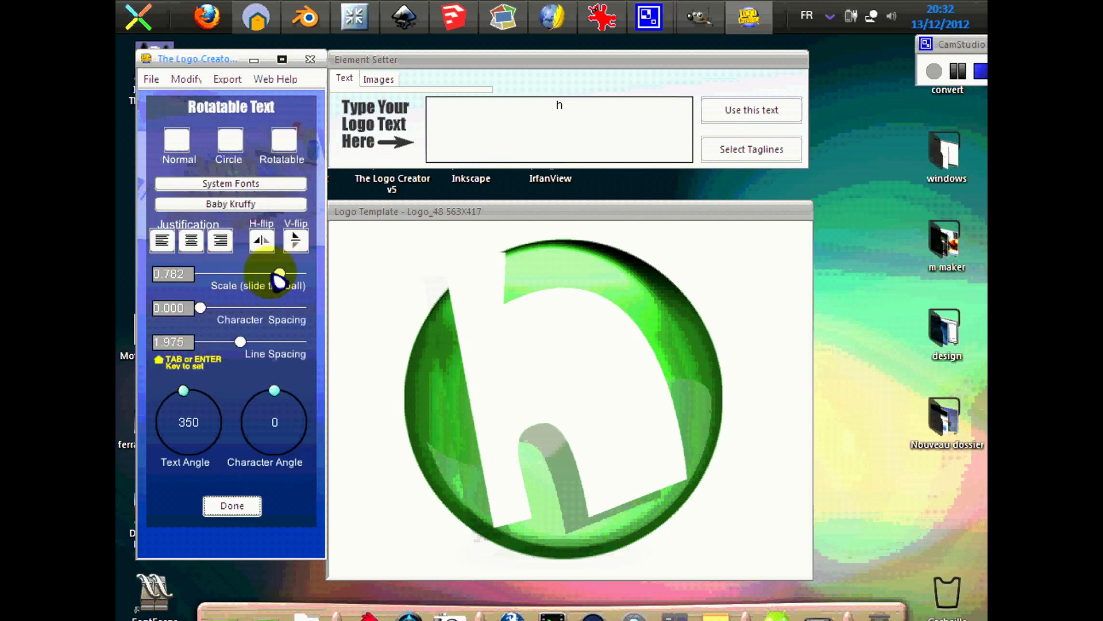
{"action": "left_click_drag", "start_coordinate": [278, 275], "coordinate": [268, 277]}
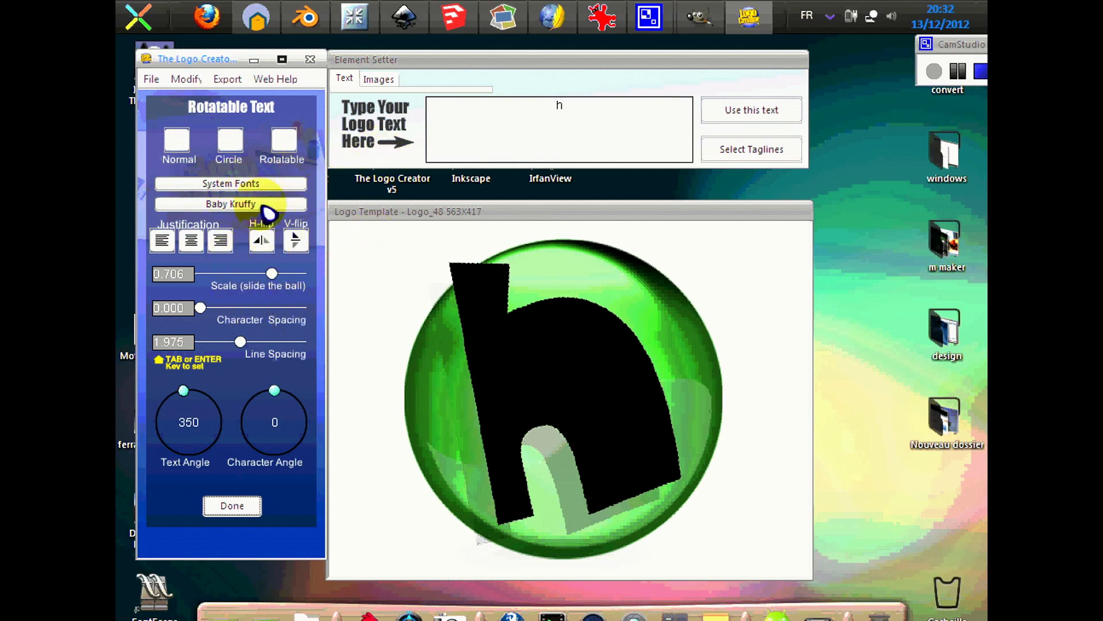
{"action": "left_click", "coordinate": [245, 508]}
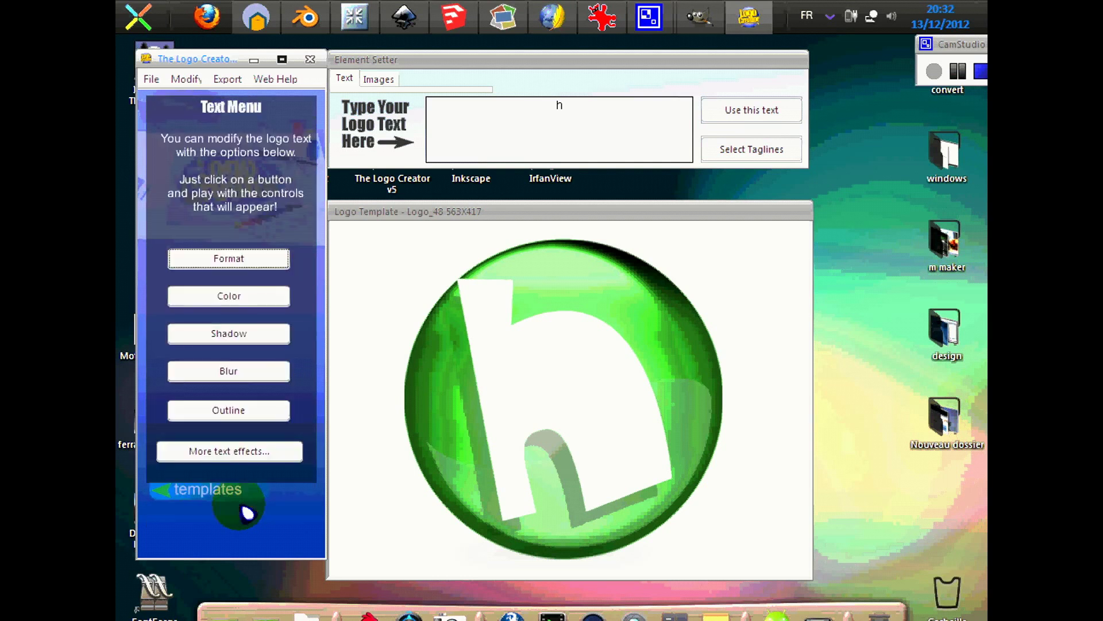
Step: Set the color of the letter "h" to black
{"action": "left_click", "coordinate": [246, 298]}
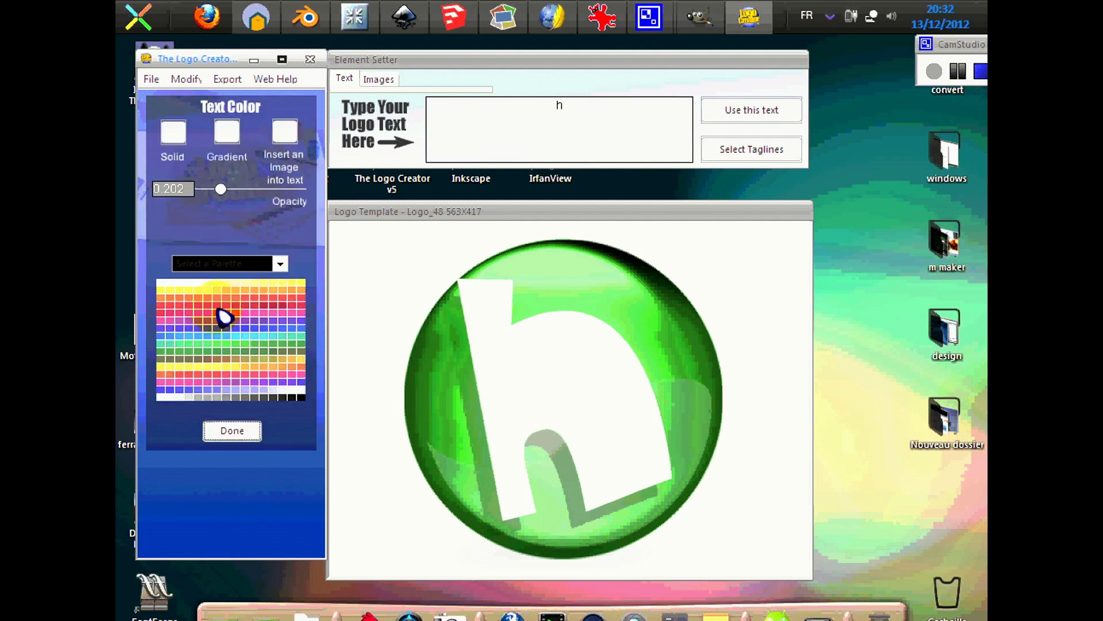
{"action": "left_click", "coordinate": [301, 397]}
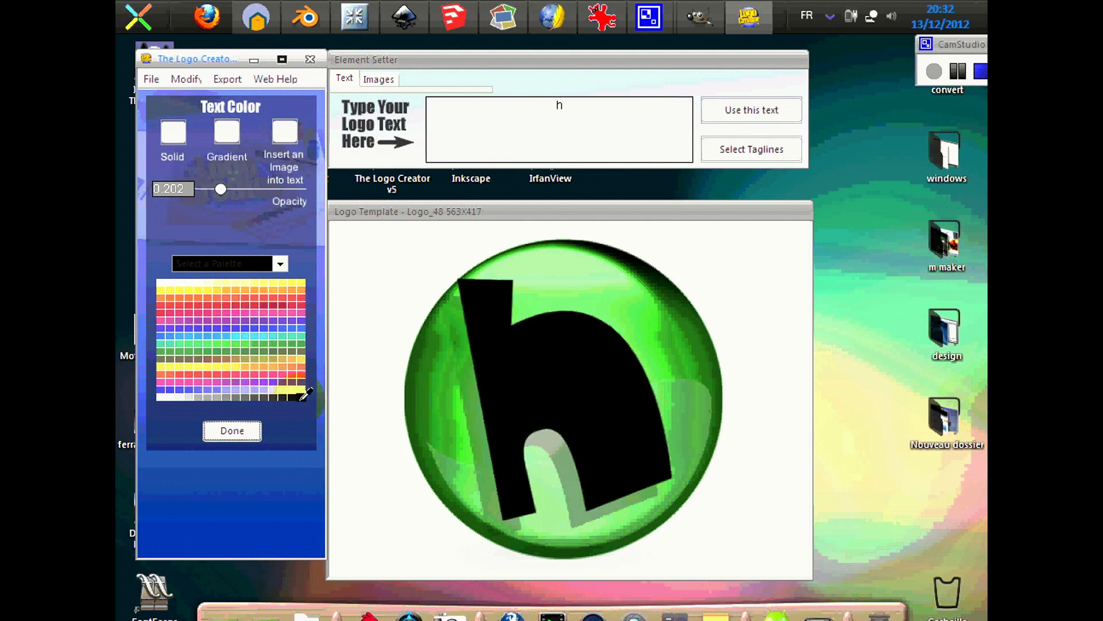
{"action": "left_click", "coordinate": [248, 437]}
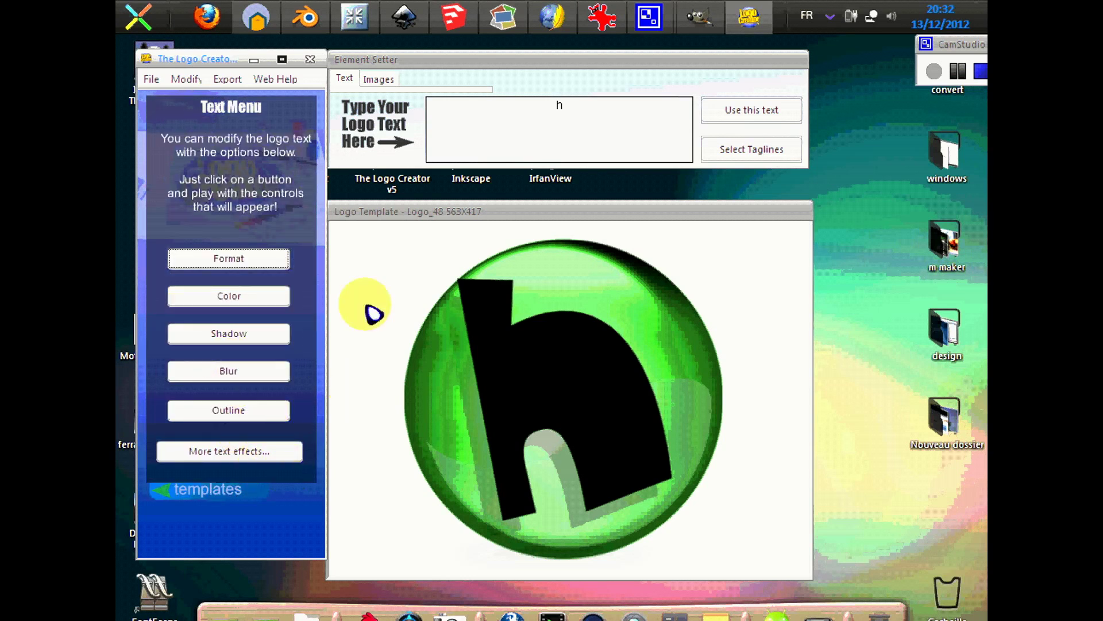
Step: Browse the ready-made images that can be added to the logo
{"action": "left_click", "coordinate": [388, 84]}
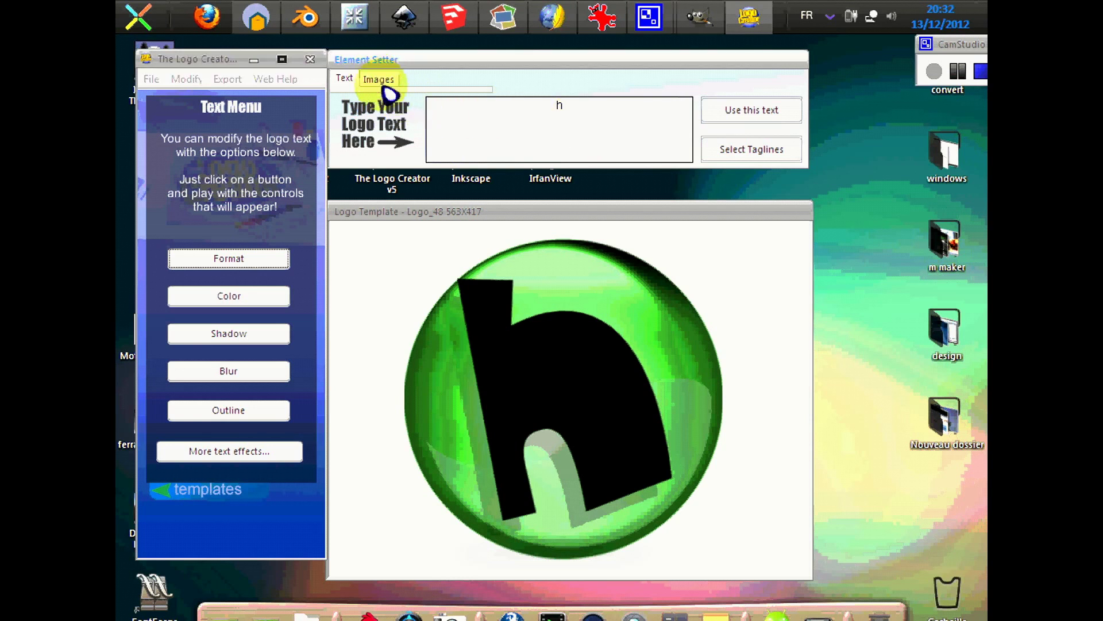
{"action": "left_click", "coordinate": [385, 86]}
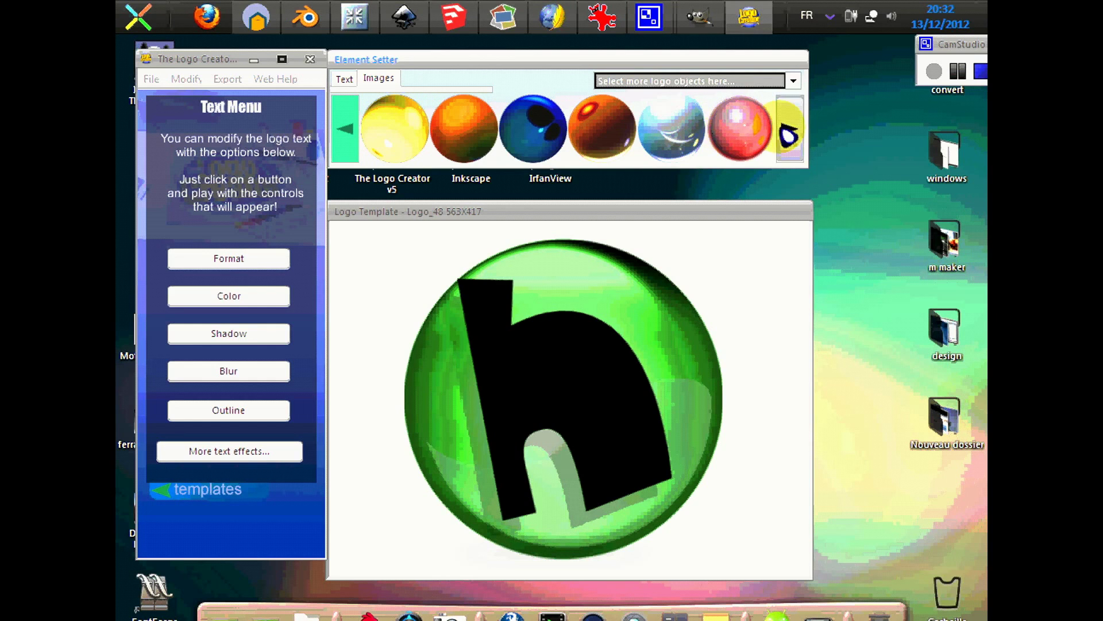
{"action": "left_click", "coordinate": [789, 134]}
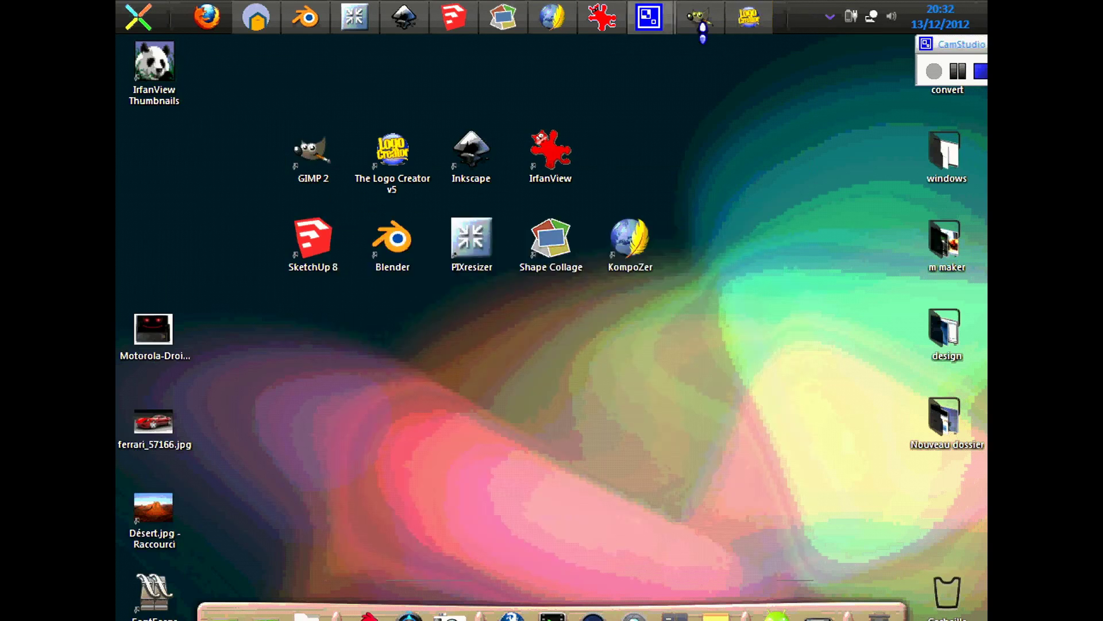
Step: Launch Inkscape from the desktop with a new blank document
{"action": "left_click", "coordinate": [462, 182]}
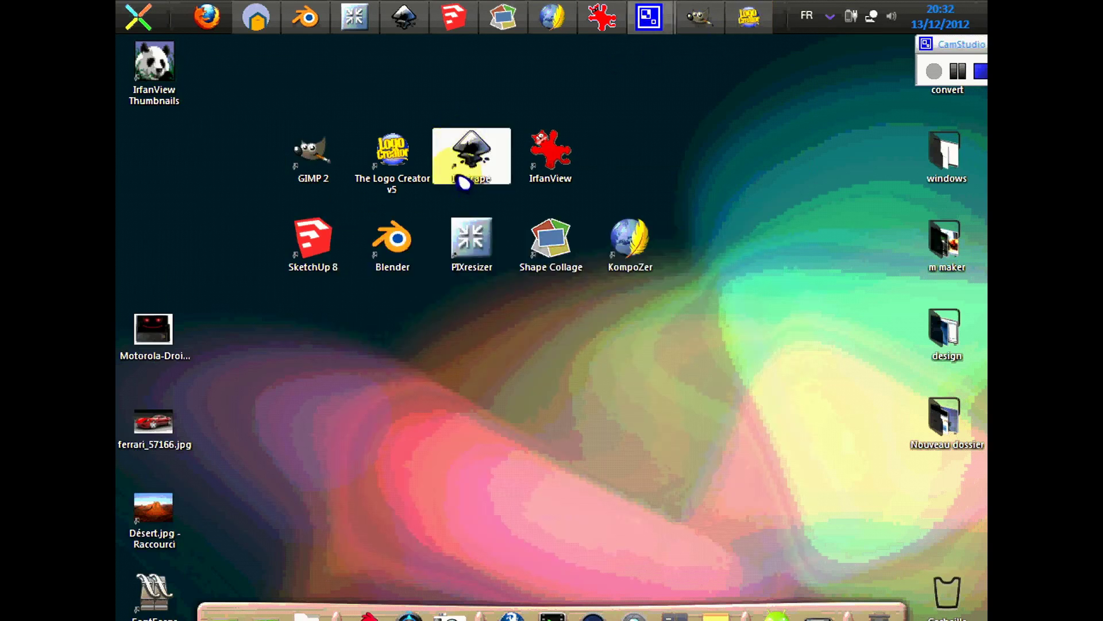
{"action": "left_click", "coordinate": [484, 150]}
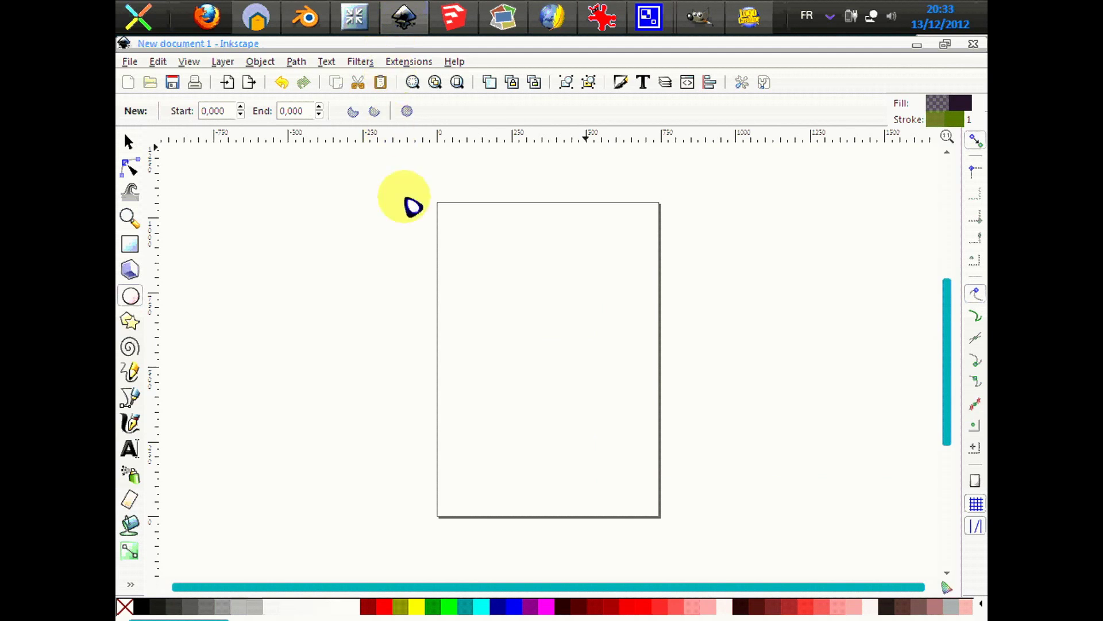
Step: Draw a near-circular ellipse in the upper half of the page with the Ellipse tool
{"action": "double_click", "coordinate": [131, 296]}
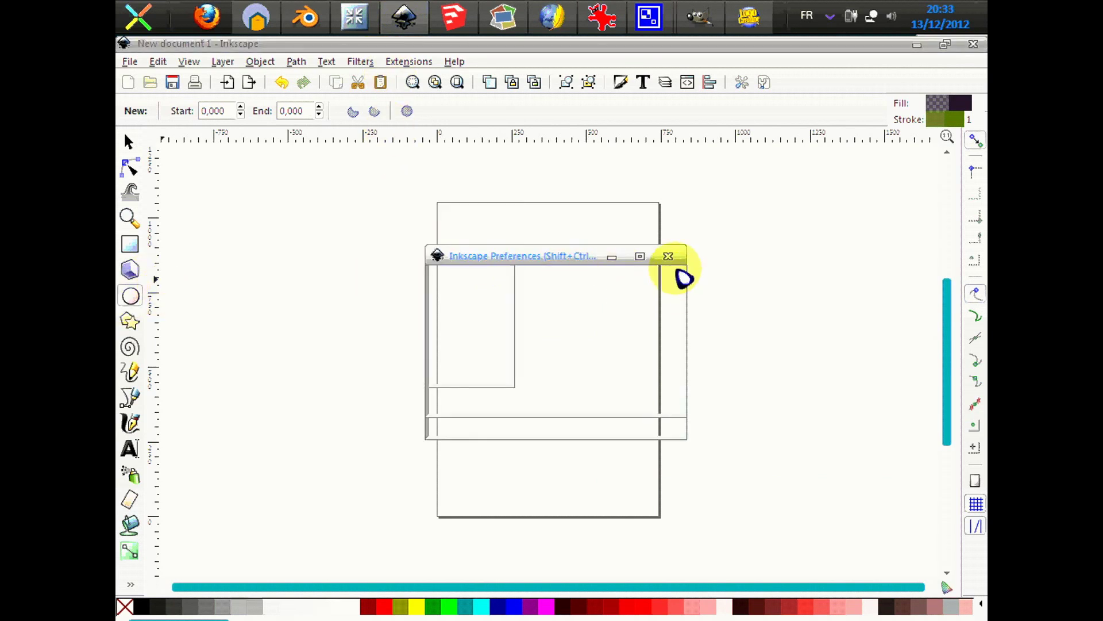
{"action": "left_click", "coordinate": [668, 256]}
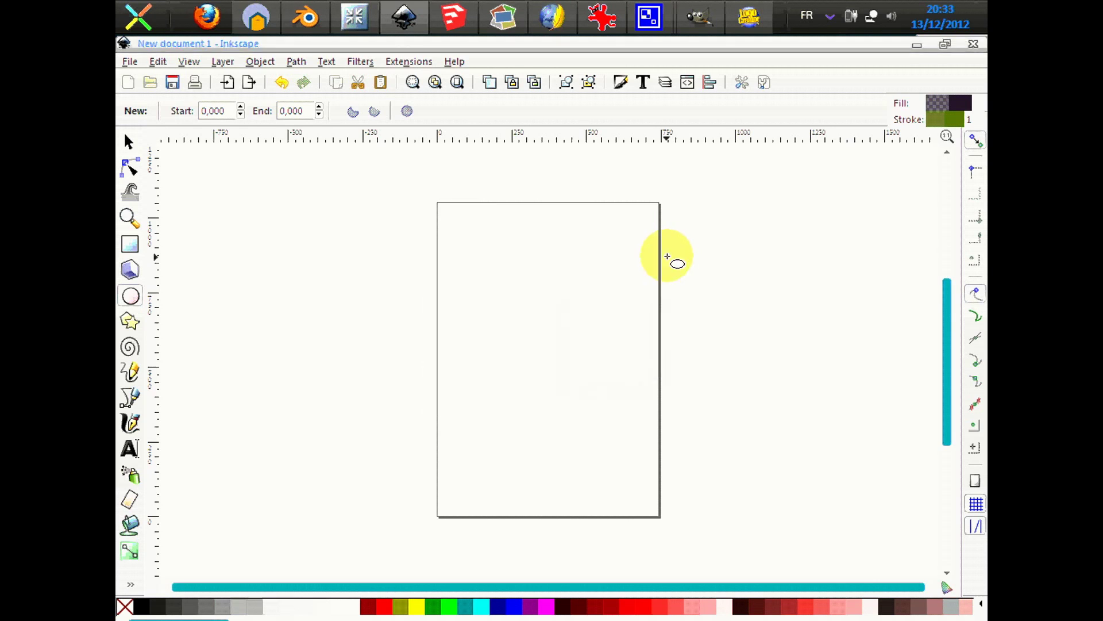
{"action": "left_click_drag", "start_coordinate": [564, 268], "coordinate": [472, 376]}
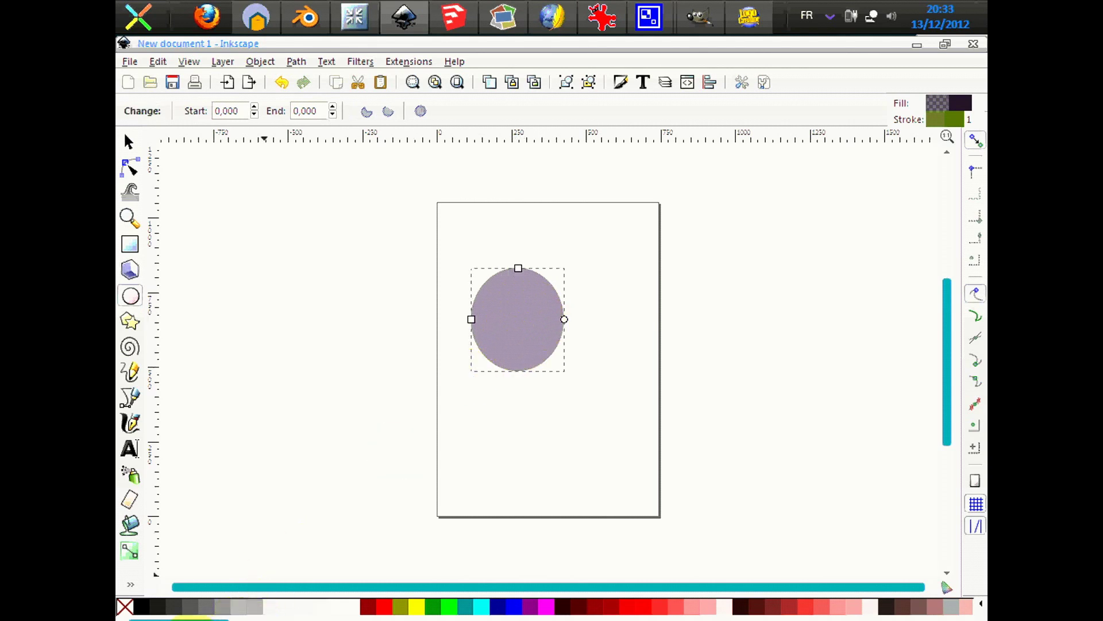
Step: Set the circle's flat fill to a semi-transparent brownish red with CMYK values 16, 50, 62, 31 and alpha 73
{"action": "key", "text": "shift+ctrl+f"}
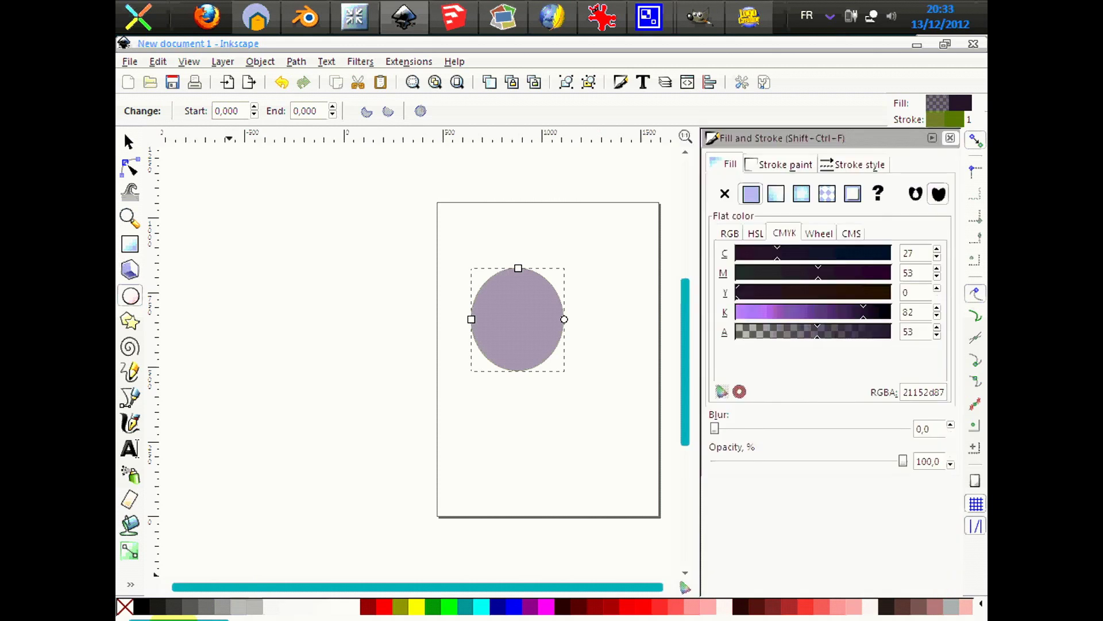
{"action": "mouse_move", "coordinate": [783, 258]}
{"action": "left_mouse_down"}
{"action": "mouse_move", "coordinate": [828, 255]}
{"action": "mouse_move", "coordinate": [788, 286]}
{"action": "mouse_move", "coordinate": [768, 282]}
{"action": "left_mouse_up"}
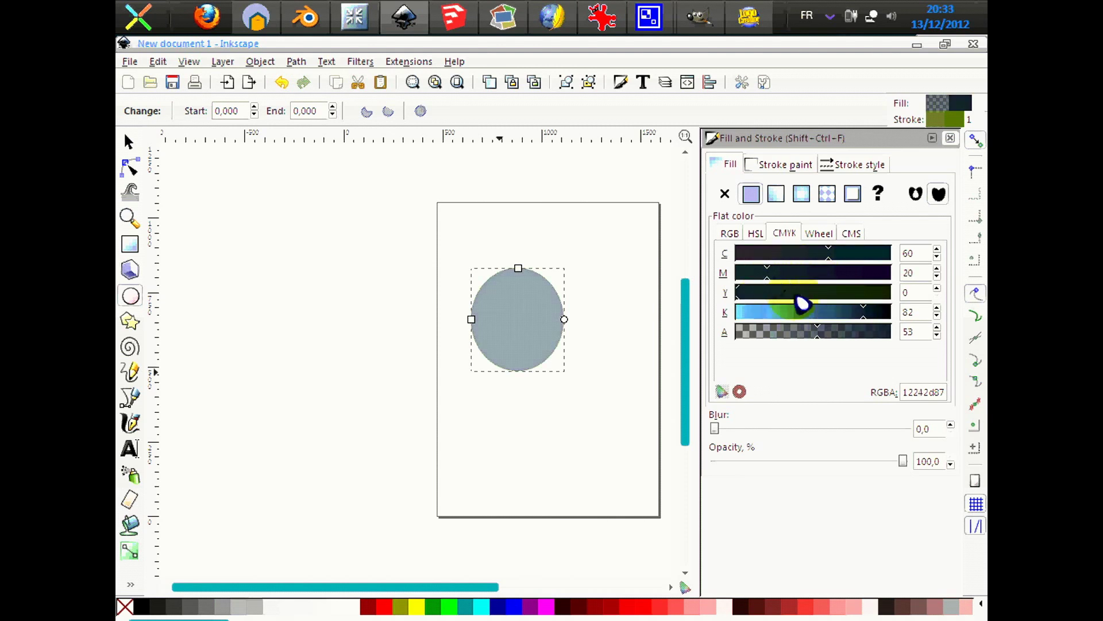
{"action": "left_click", "coordinate": [789, 313]}
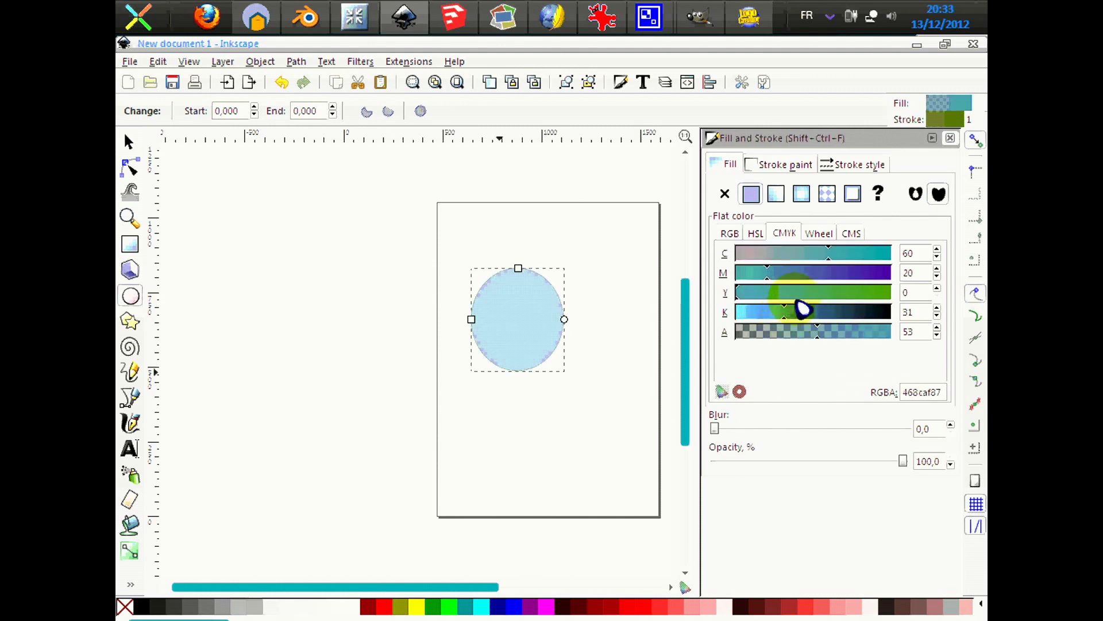
{"action": "left_click_drag", "start_coordinate": [775, 274], "coordinate": [812, 266]}
{"action": "left_click", "coordinate": [762, 253]}
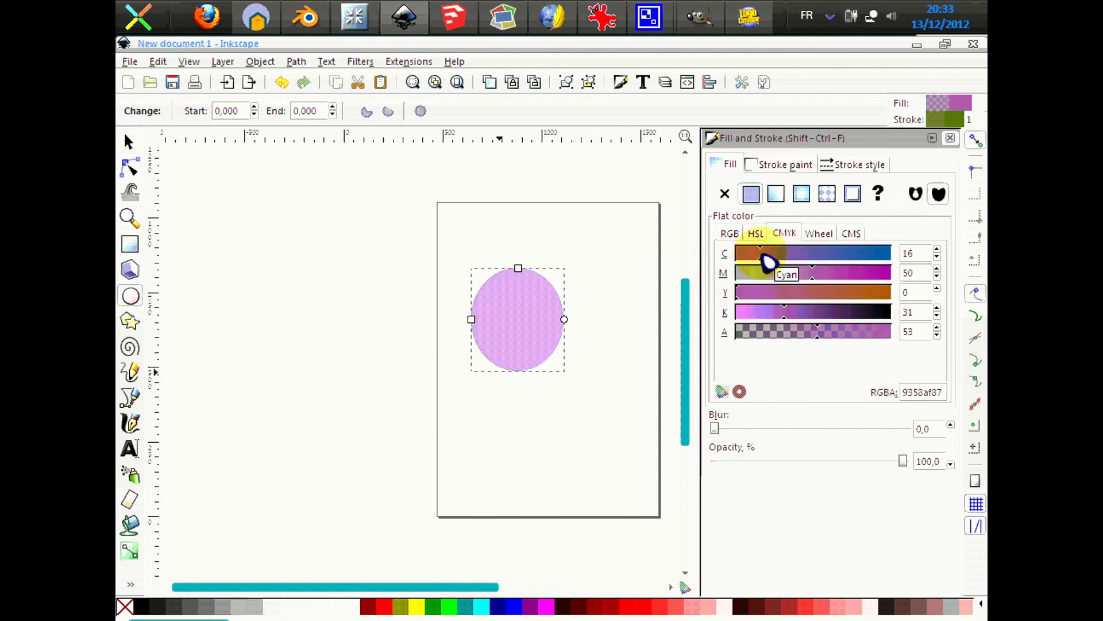
{"action": "left_click", "coordinate": [835, 294]}
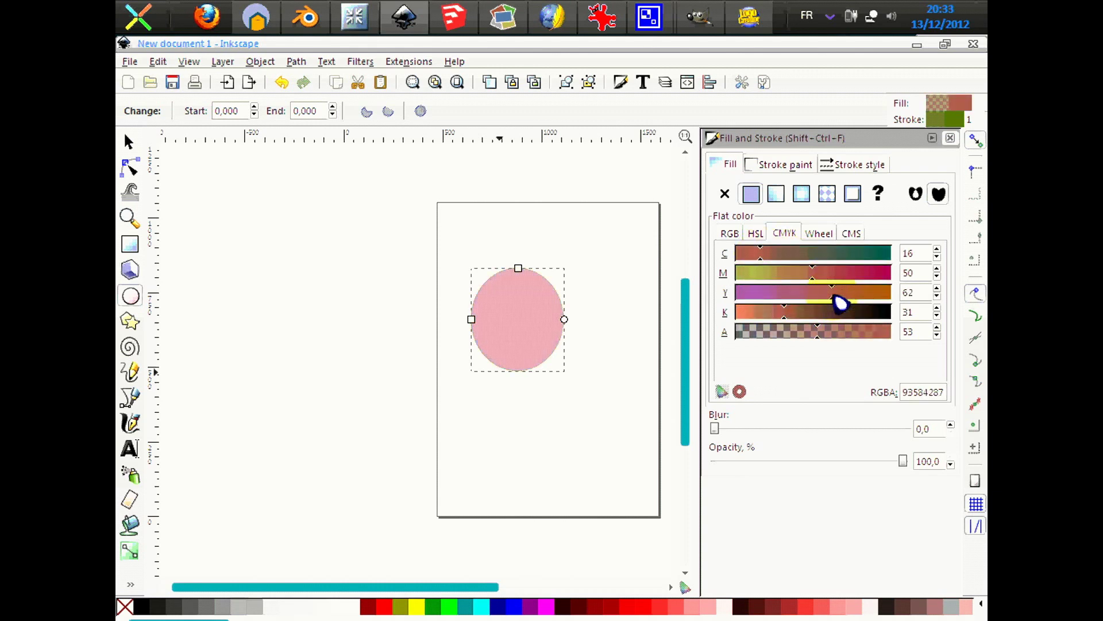
{"action": "left_click", "coordinate": [815, 332]}
{"action": "left_click_drag", "start_coordinate": [825, 337], "coordinate": [853, 336]}
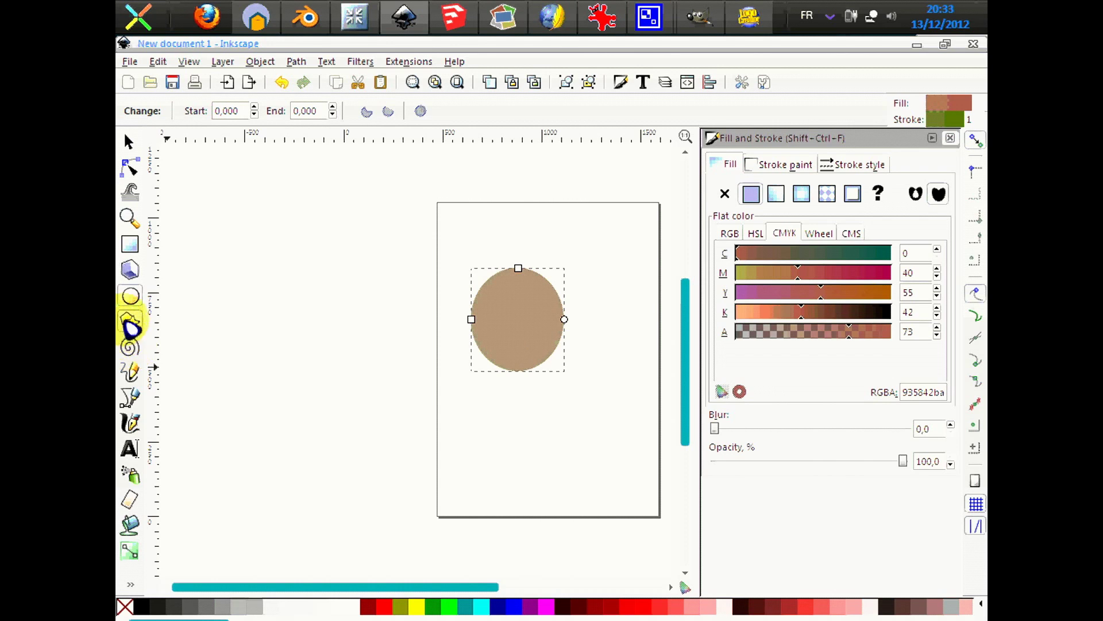
Step: Draw four thin five-pointed stars of different sizes over the circle, across the page's upper edge and beside the page
{"action": "double_click", "coordinate": [130, 321]}
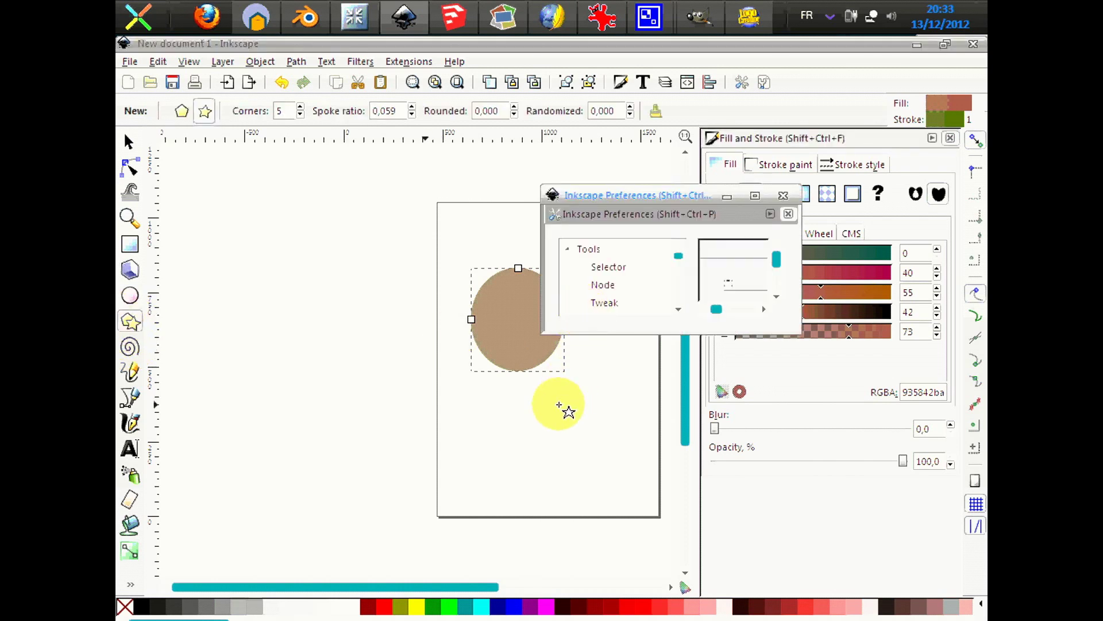
{"action": "left_click", "coordinate": [783, 196]}
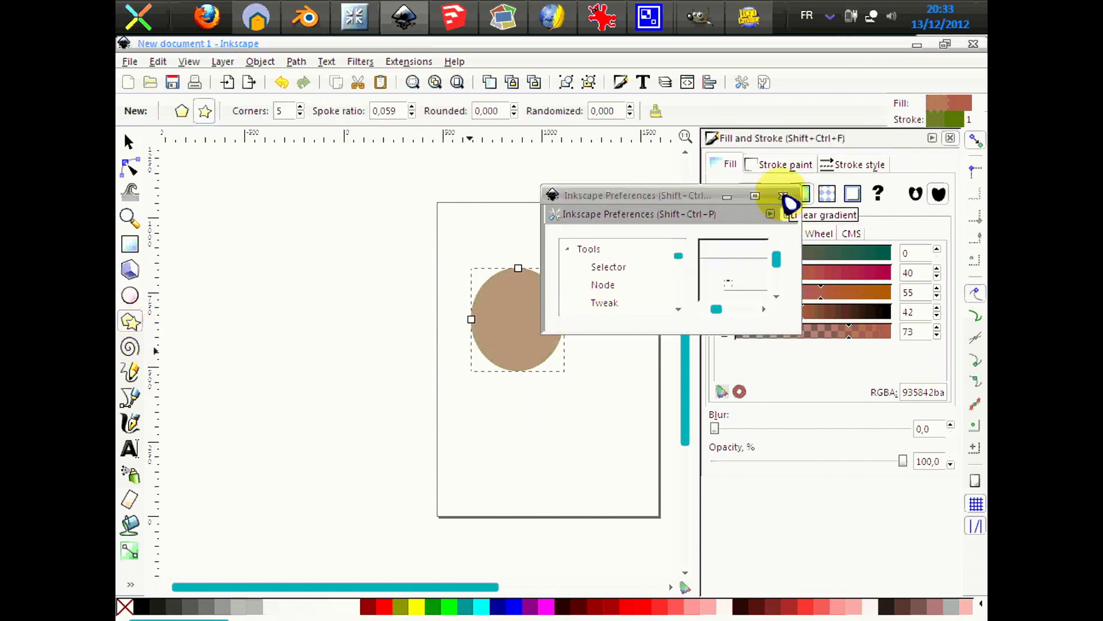
{"action": "left_click_drag", "start_coordinate": [556, 246], "coordinate": [621, 324]}
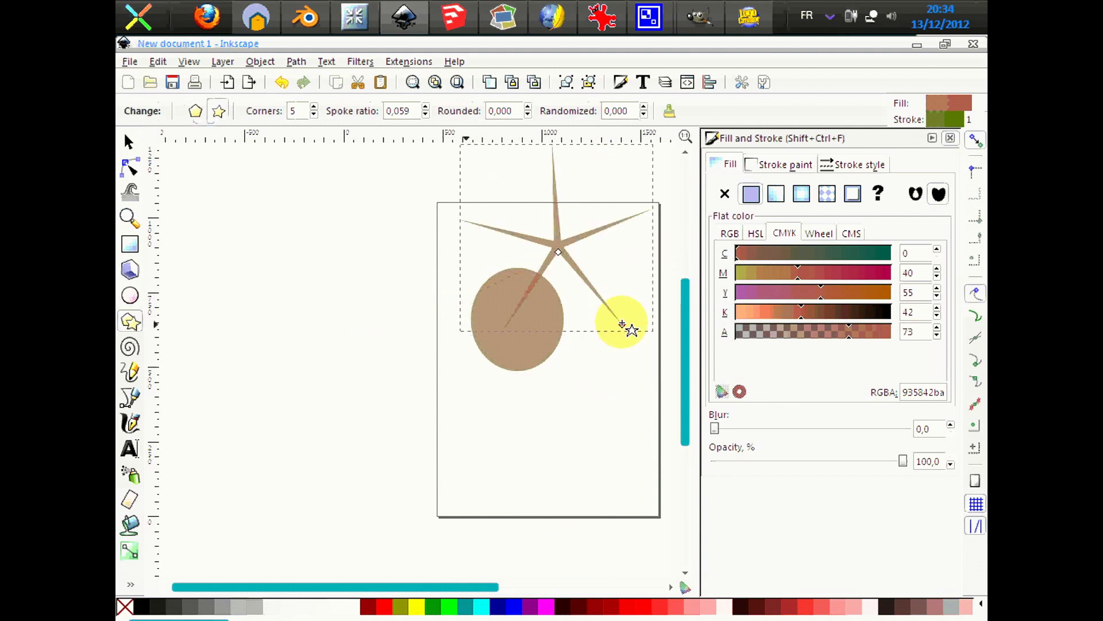
{"action": "left_click_drag", "start_coordinate": [543, 230], "coordinate": [516, 313]}
{"action": "left_click_drag", "start_coordinate": [475, 166], "coordinate": [524, 496]}
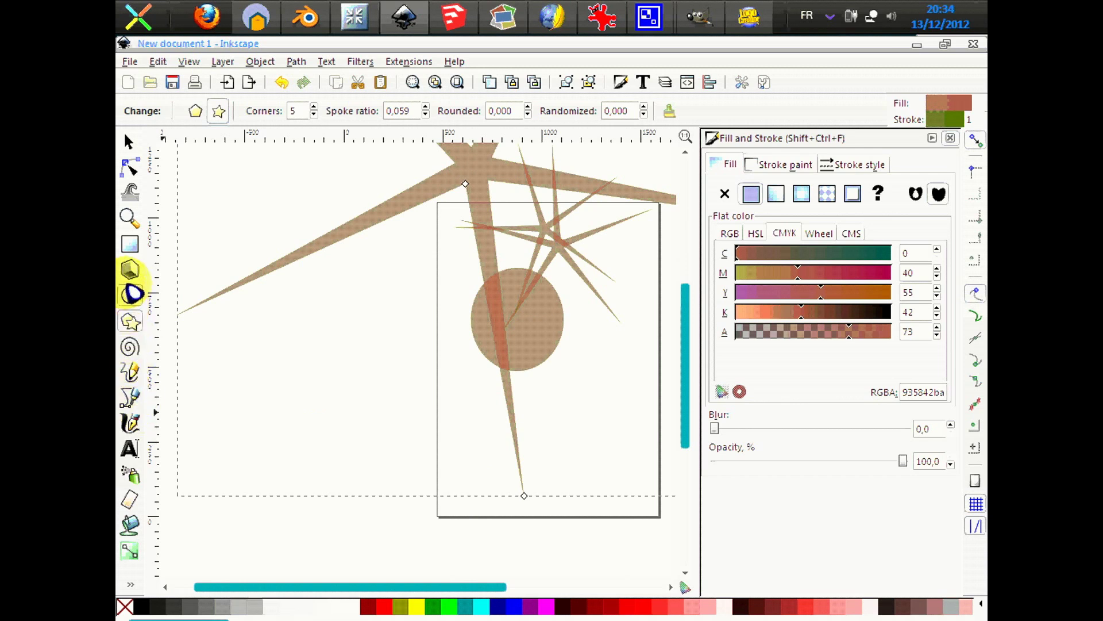
{"action": "mouse_move", "coordinate": [320, 369]}
{"action": "left_mouse_down"}
{"action": "mouse_move", "coordinate": [232, 454]}
{"action": "mouse_move", "coordinate": [251, 416]}
{"action": "left_mouse_up"}
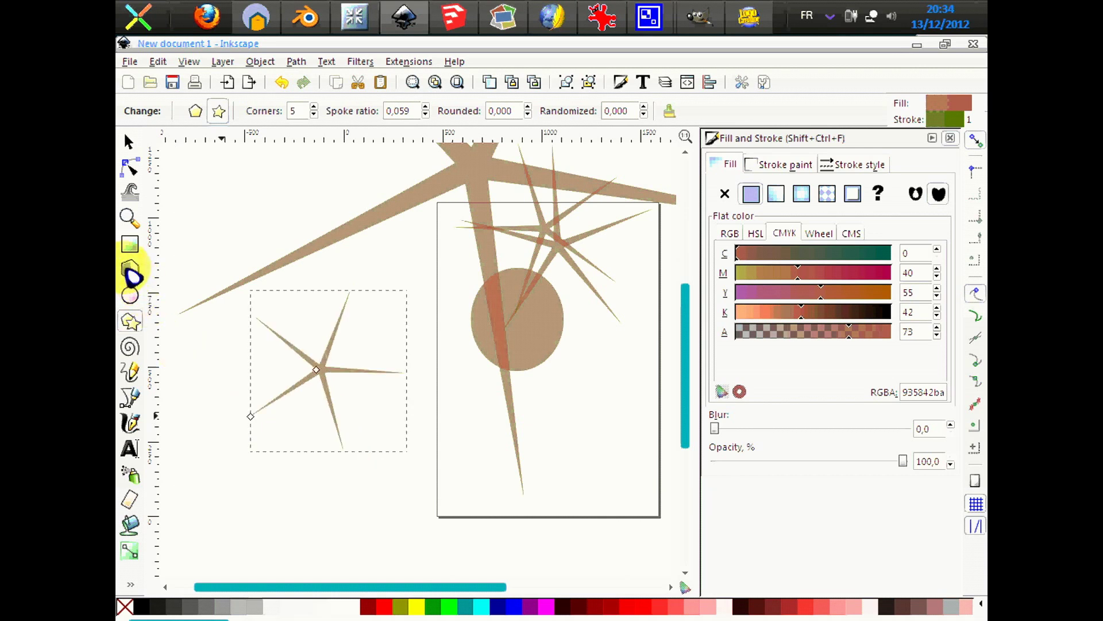
Step: Draw a 3D box outside the page near its upper-left corner, adjust its depth and switch to the Selector tool
{"action": "double_click", "coordinate": [131, 271]}
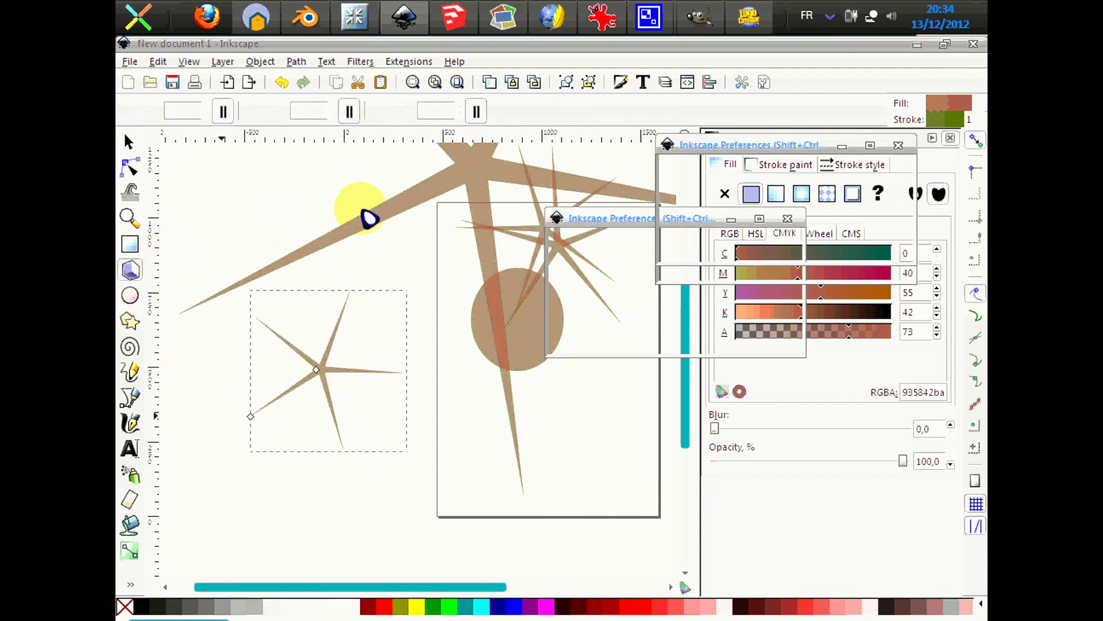
{"action": "left_click", "coordinate": [787, 219]}
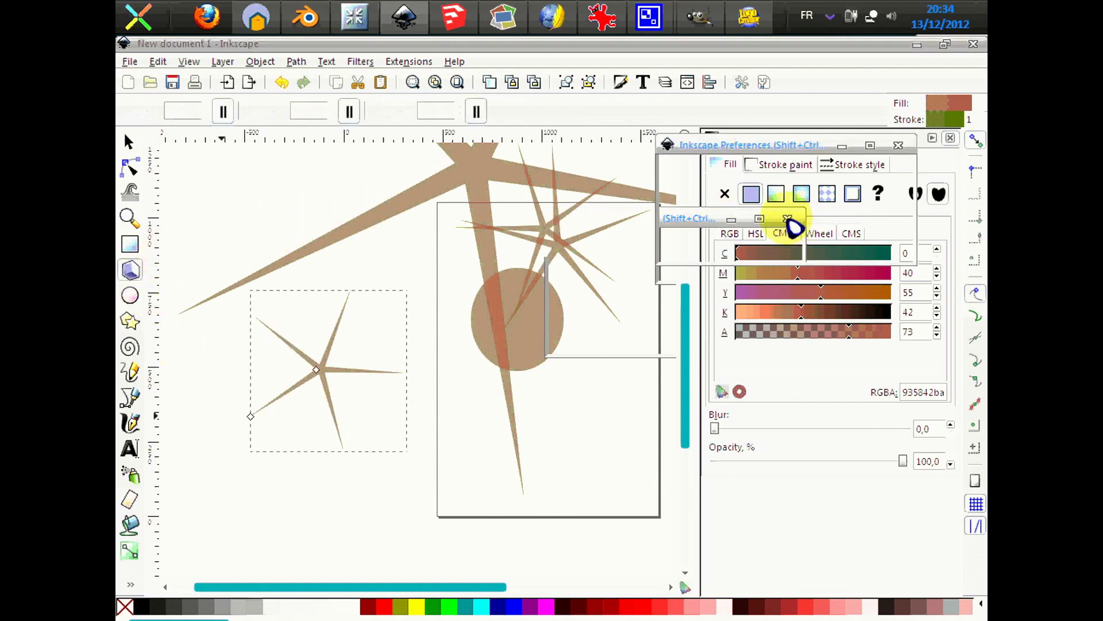
{"action": "left_click", "coordinate": [272, 192]}
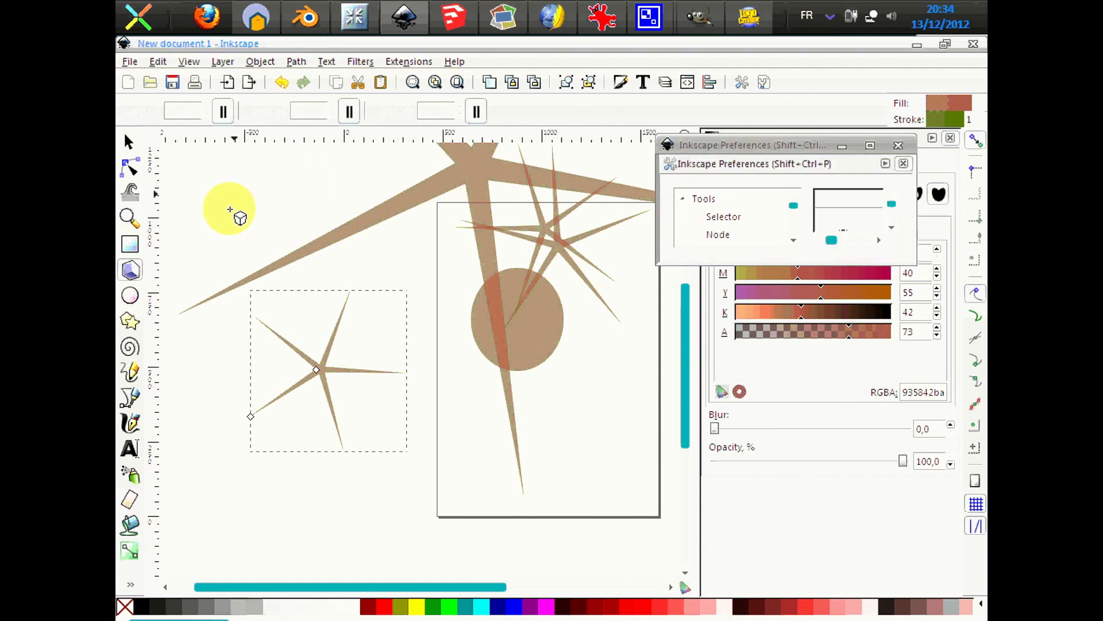
{"action": "left_click_drag", "start_coordinate": [214, 236], "coordinate": [333, 246]}
{"action": "mouse_move", "coordinate": [337, 184]}
{"action": "left_mouse_down"}
{"action": "mouse_move", "coordinate": [320, 173]}
{"action": "mouse_move", "coordinate": [332, 178]}
{"action": "left_mouse_up"}
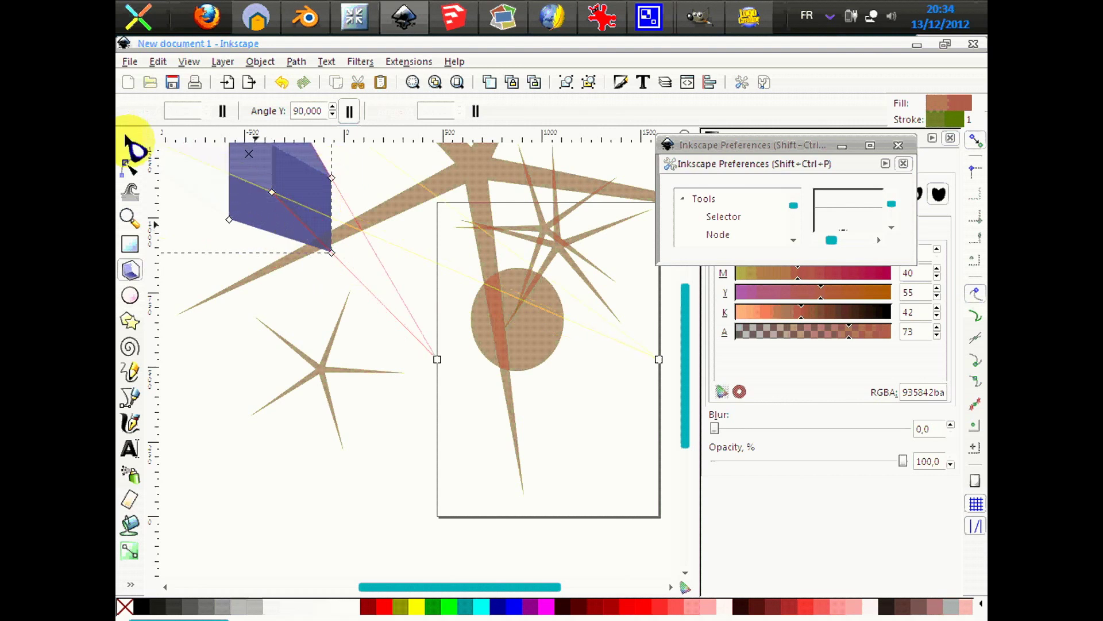
{"action": "left_click", "coordinate": [135, 149]}
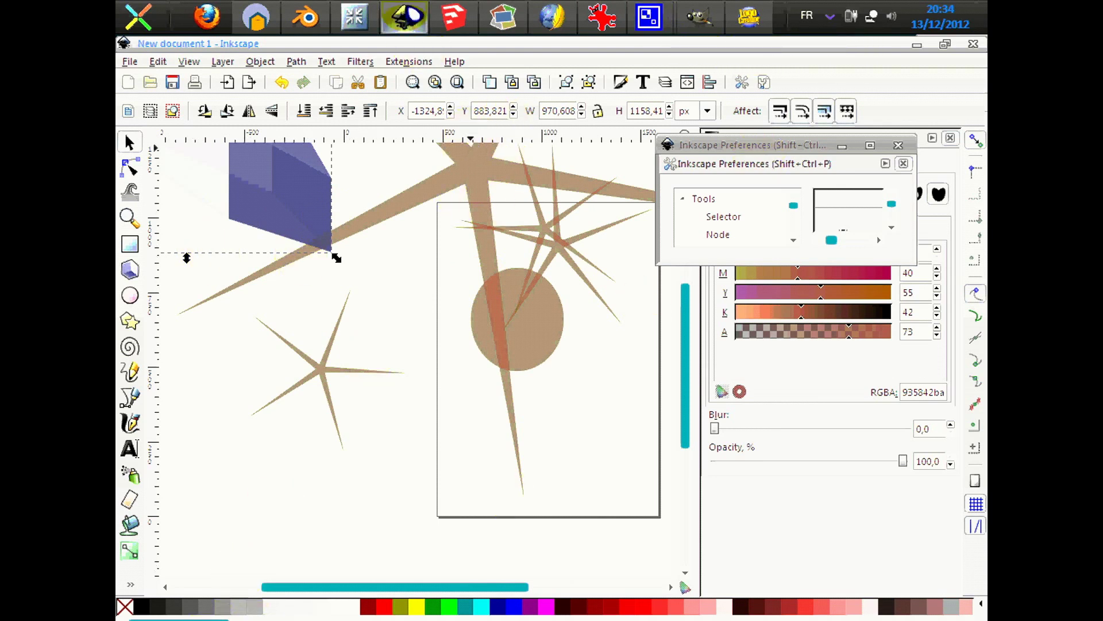
Step: Minimize Inkscape, launch IrfanView from the desktop and open its Batch Conversion/Rename dialog
{"action": "left_click", "coordinate": [404, 18]}
{"action": "double_click", "coordinate": [566, 177]}
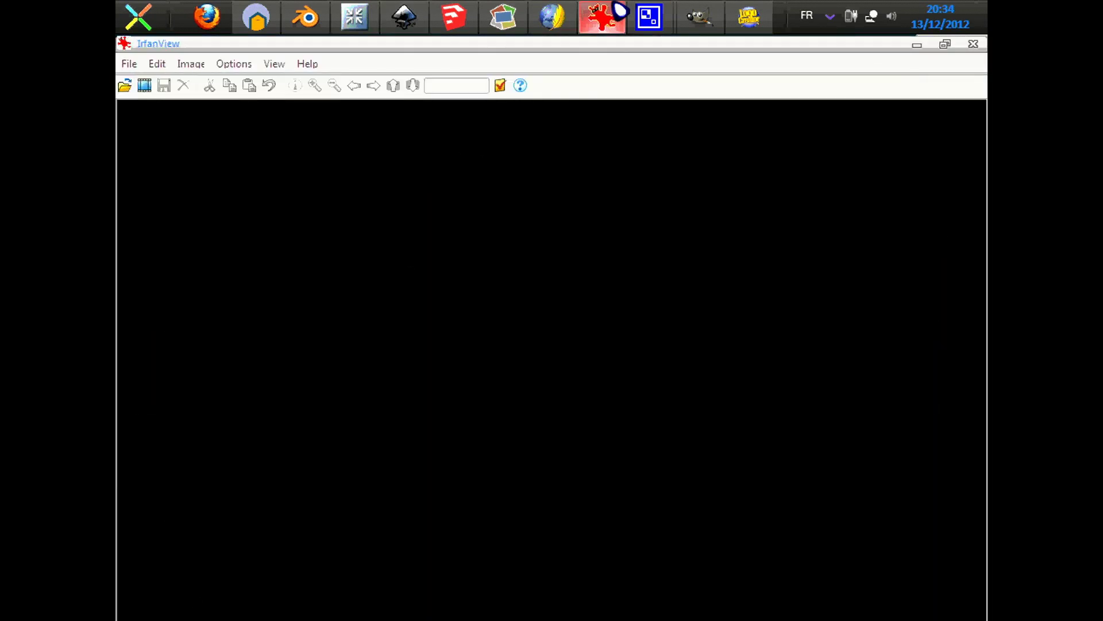
{"action": "left_click", "coordinate": [130, 64]}
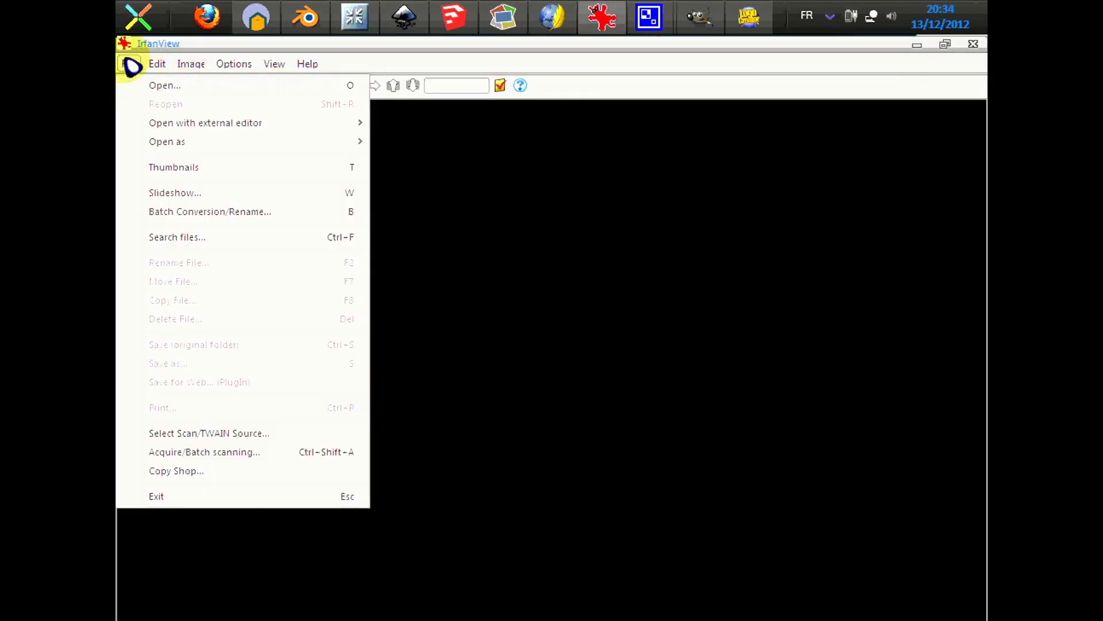
{"action": "left_click", "coordinate": [218, 213]}
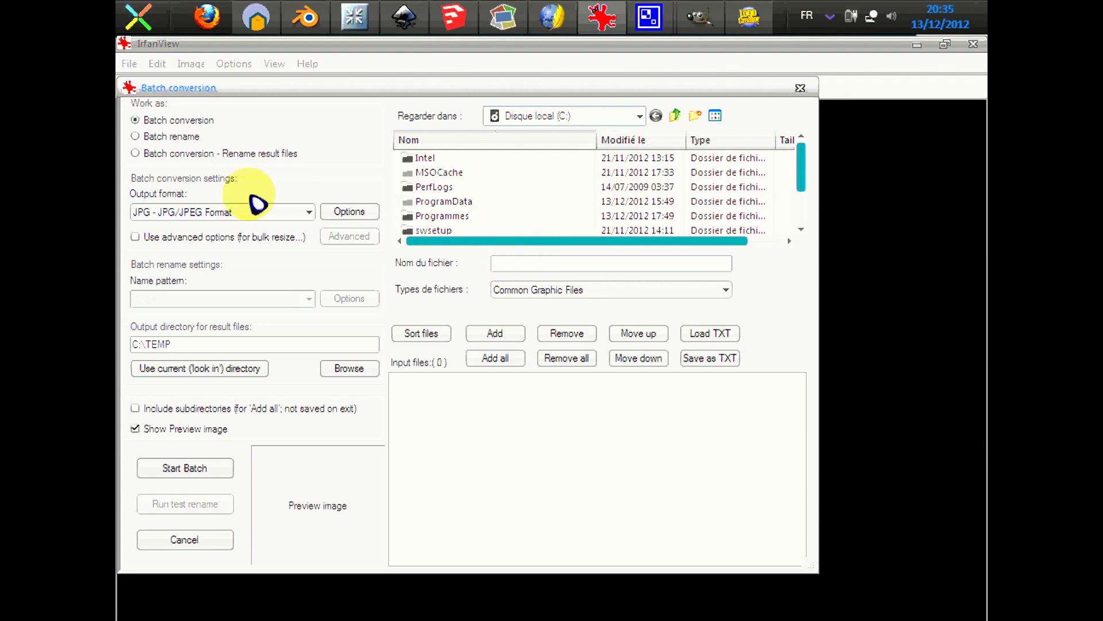
Step: Look through the available batch output formats and the Batch rename mode, and close the dialog without running anything
{"action": "left_click", "coordinate": [288, 213]}
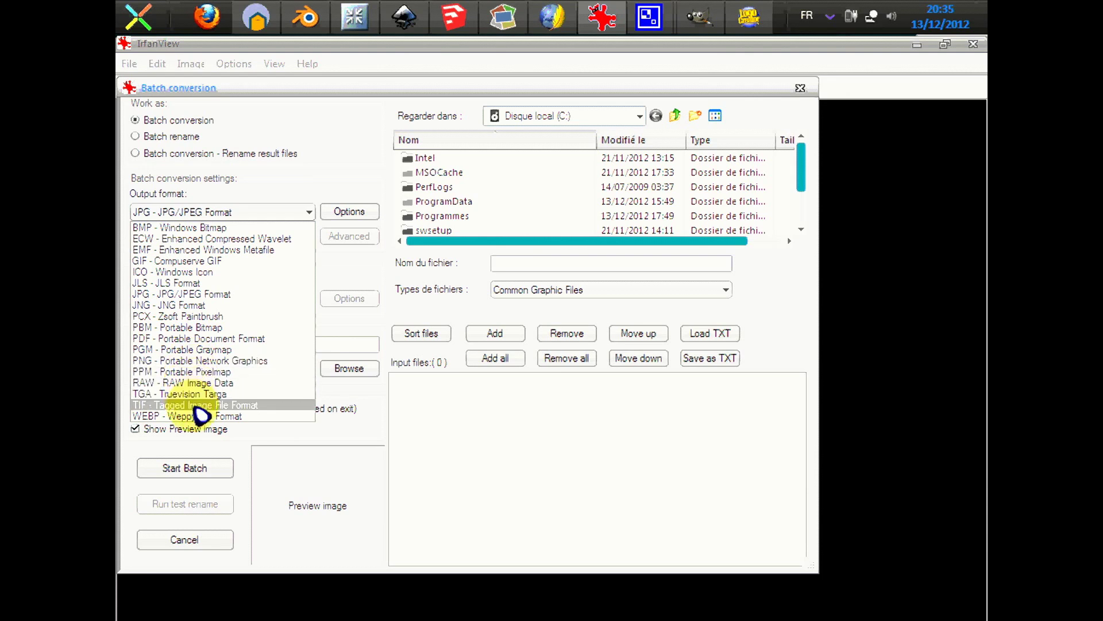
{"action": "left_click", "coordinate": [285, 213]}
{"action": "left_click", "coordinate": [172, 137]}
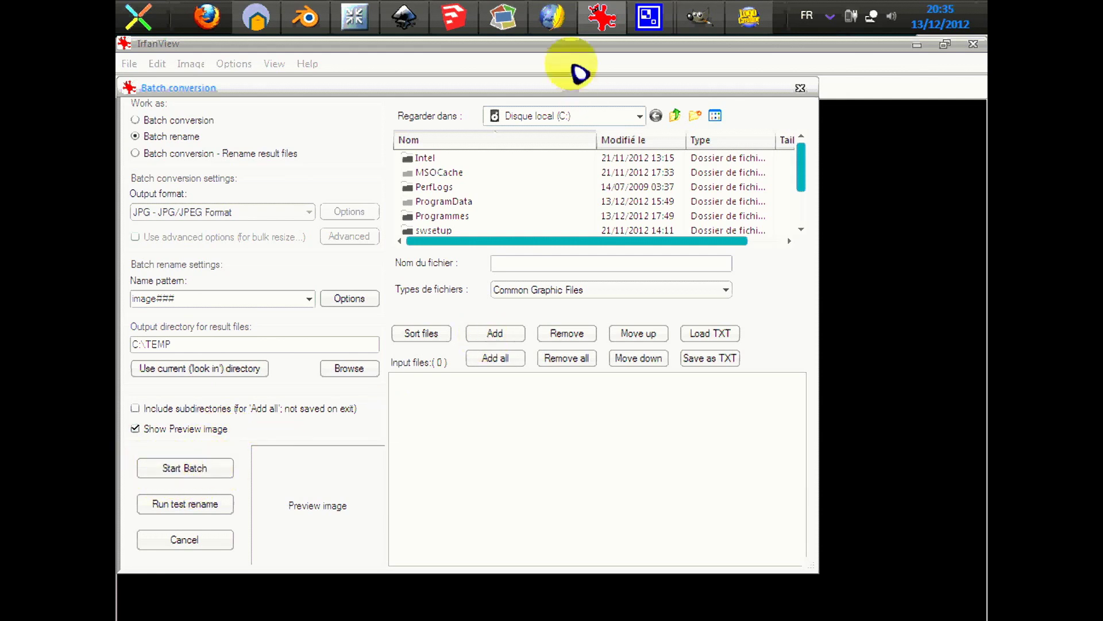
{"action": "left_click", "coordinate": [800, 92]}
Step: Switch from IrfanView to SketchUp and examine the green car model at different distances and angles
{"action": "left_click", "coordinate": [608, 16]}
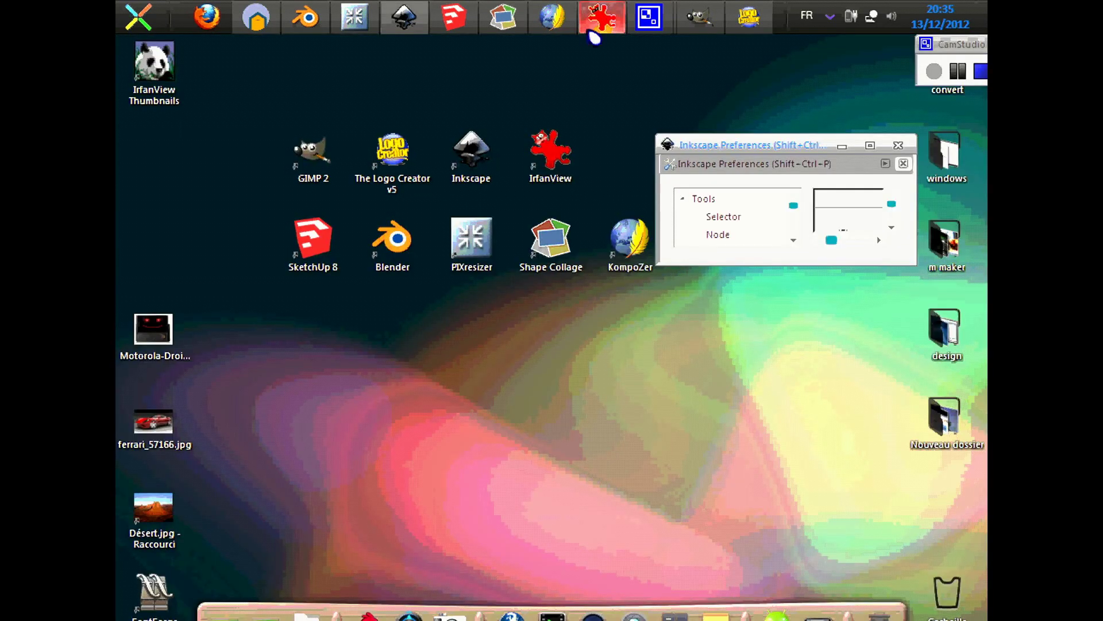
{"action": "left_click", "coordinate": [333, 256]}
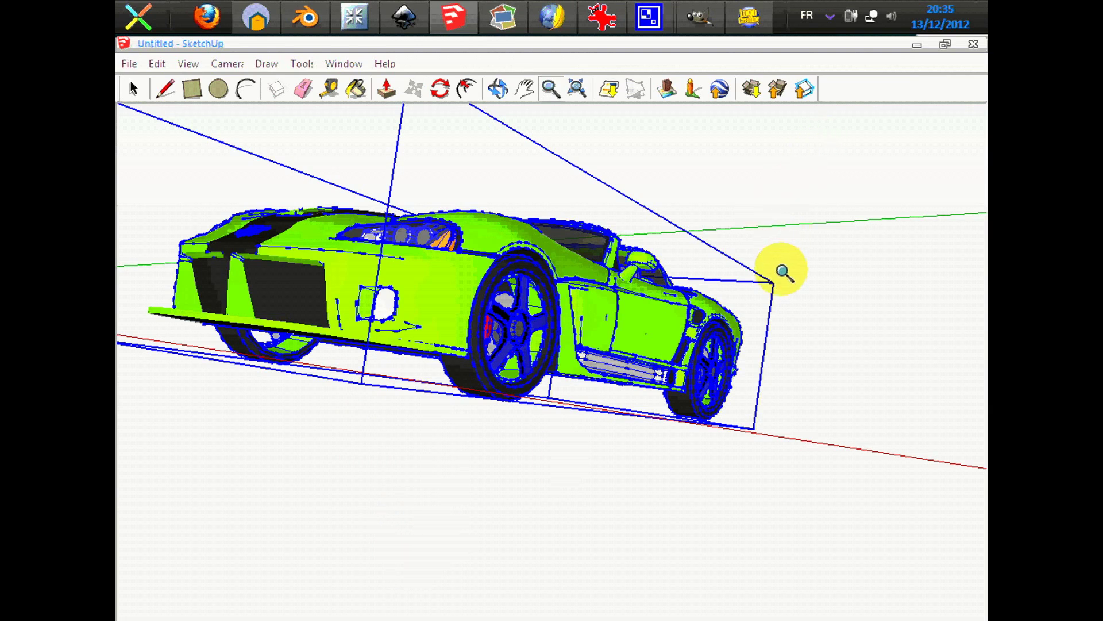
{"action": "scroll", "coordinate": [786, 230], "scroll_direction": "down", "scroll_amount": 3}
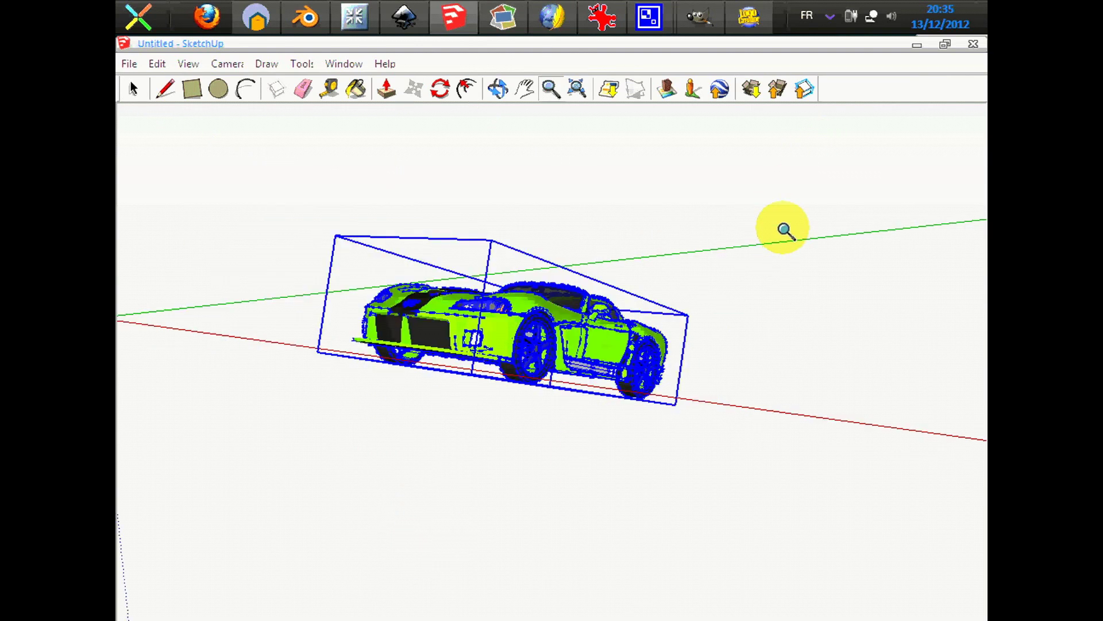
{"action": "scroll", "coordinate": [785, 230], "scroll_direction": "up", "scroll_amount": 2}
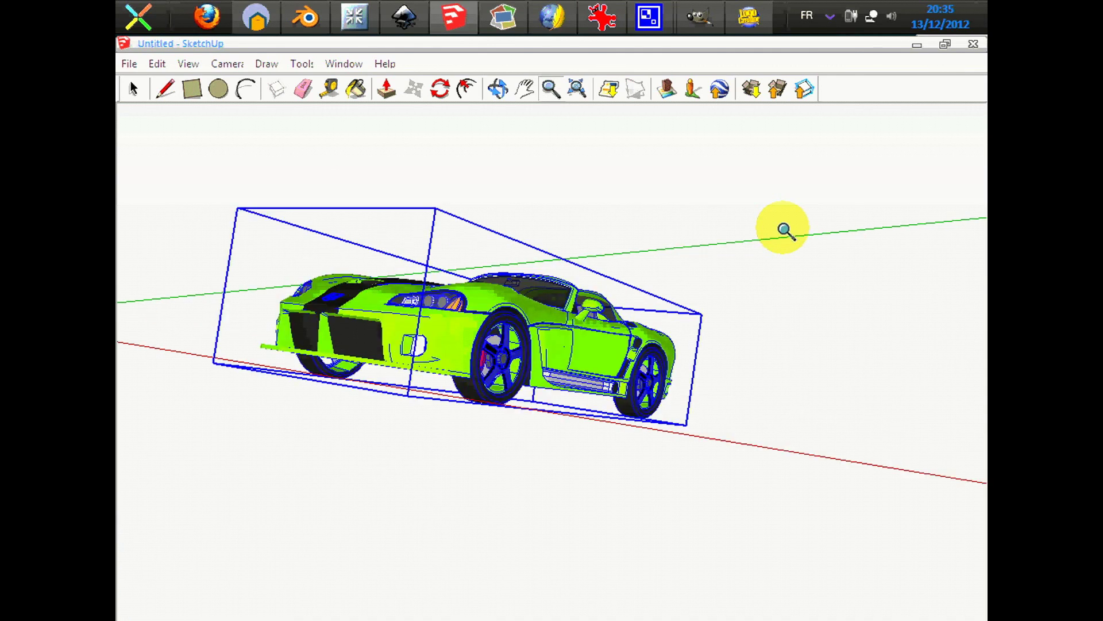
{"action": "left_click", "coordinate": [525, 89]}
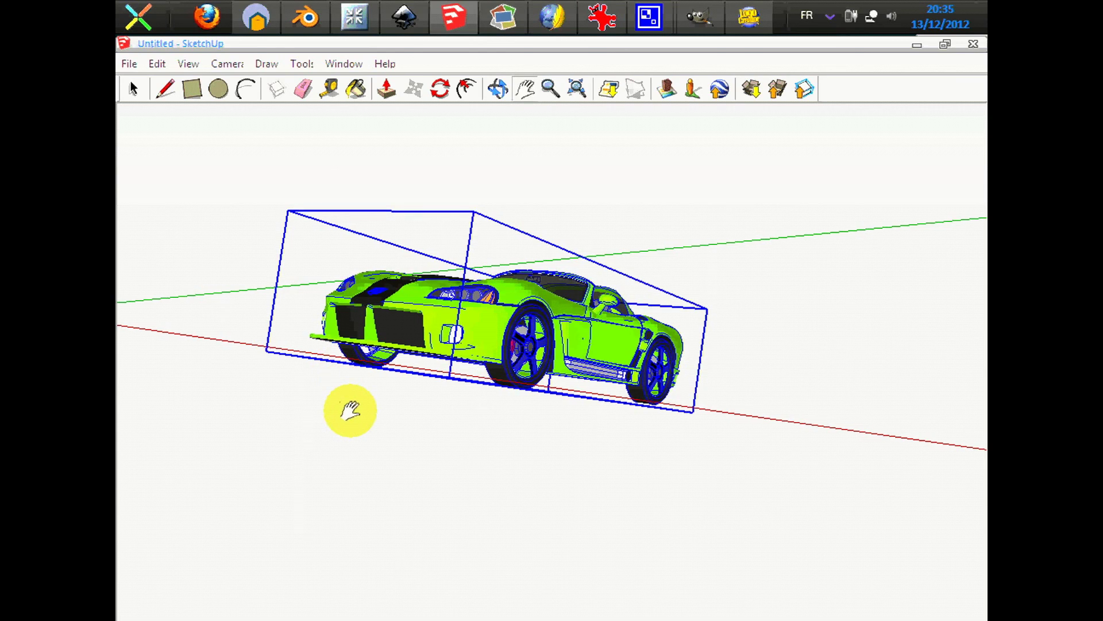
{"action": "left_click_drag", "start_coordinate": [378, 232], "coordinate": [369, 424]}
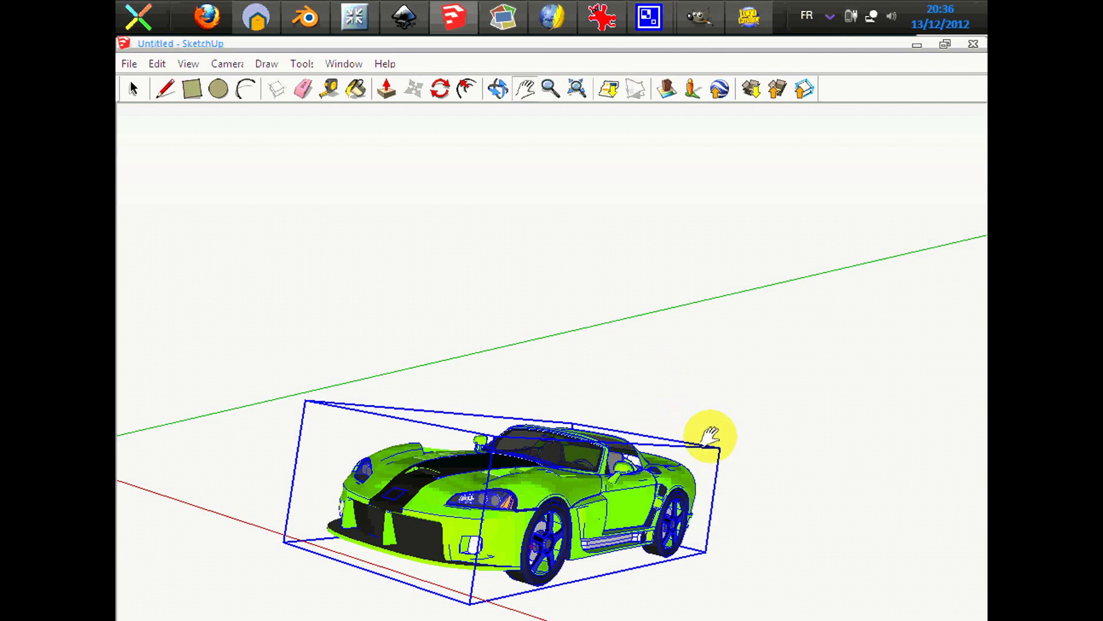
Step: Open the 3D Warehouse model library from SketchUp and search it for "hous"
{"action": "left_click", "coordinate": [128, 63]}
{"action": "left_click", "coordinate": [132, 66]}
{"action": "left_click", "coordinate": [136, 69]}
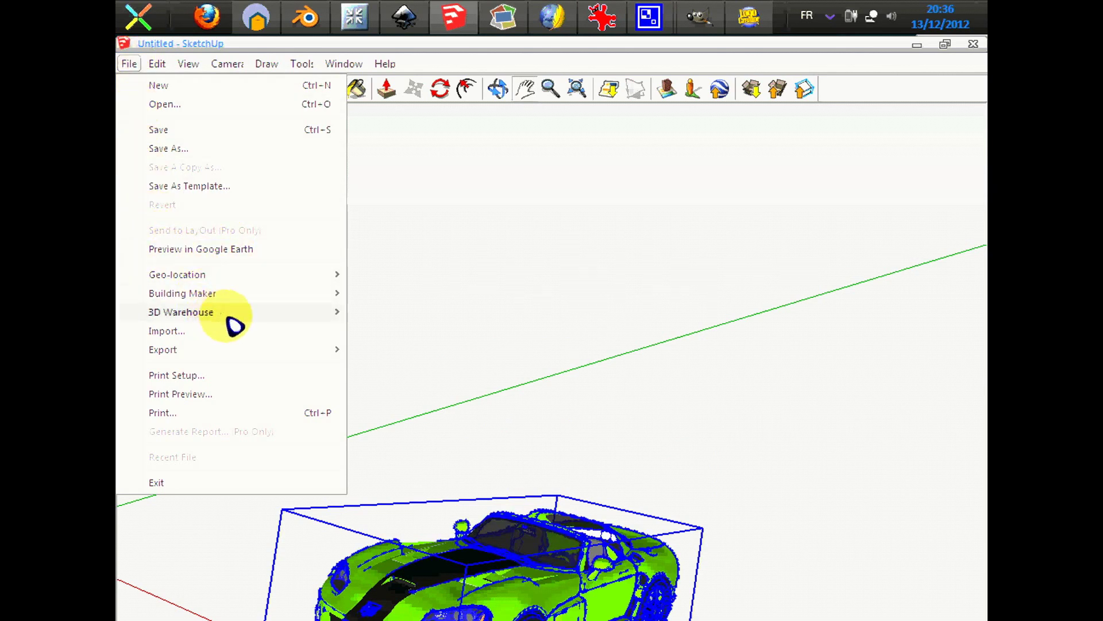
{"action": "mouse_move", "coordinate": [279, 315]}
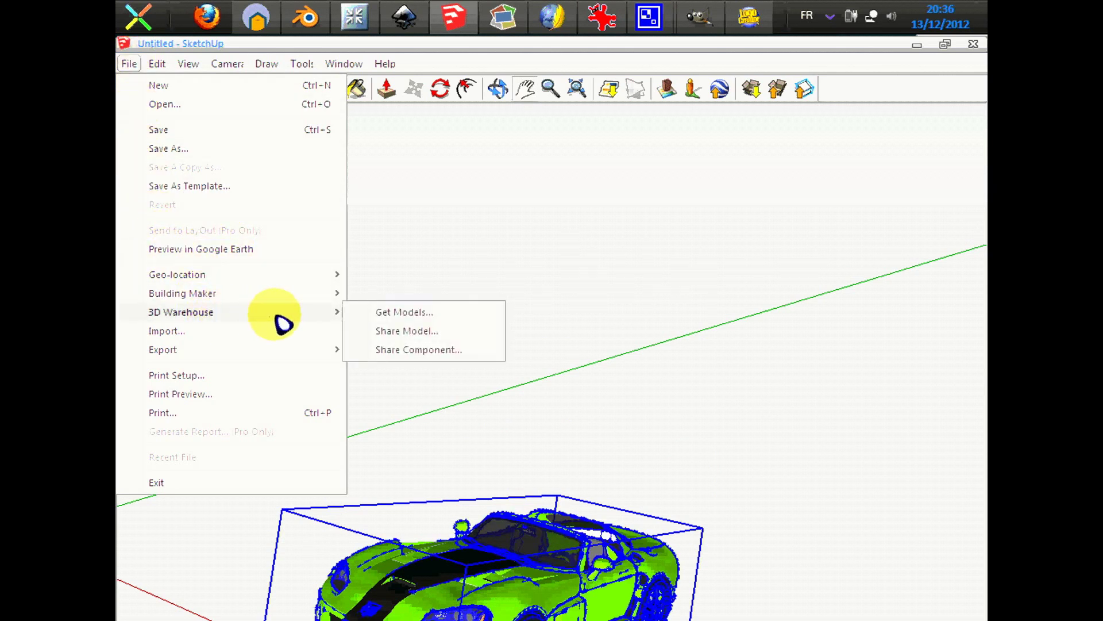
{"action": "left_click", "coordinate": [404, 312]}
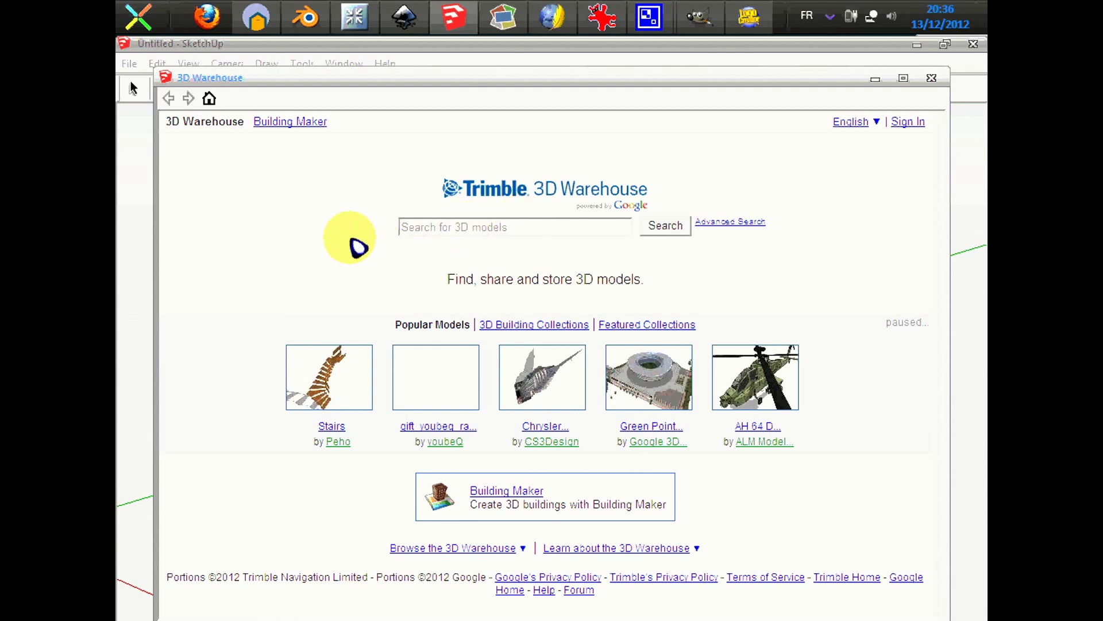
{"action": "left_click", "coordinate": [518, 230]}
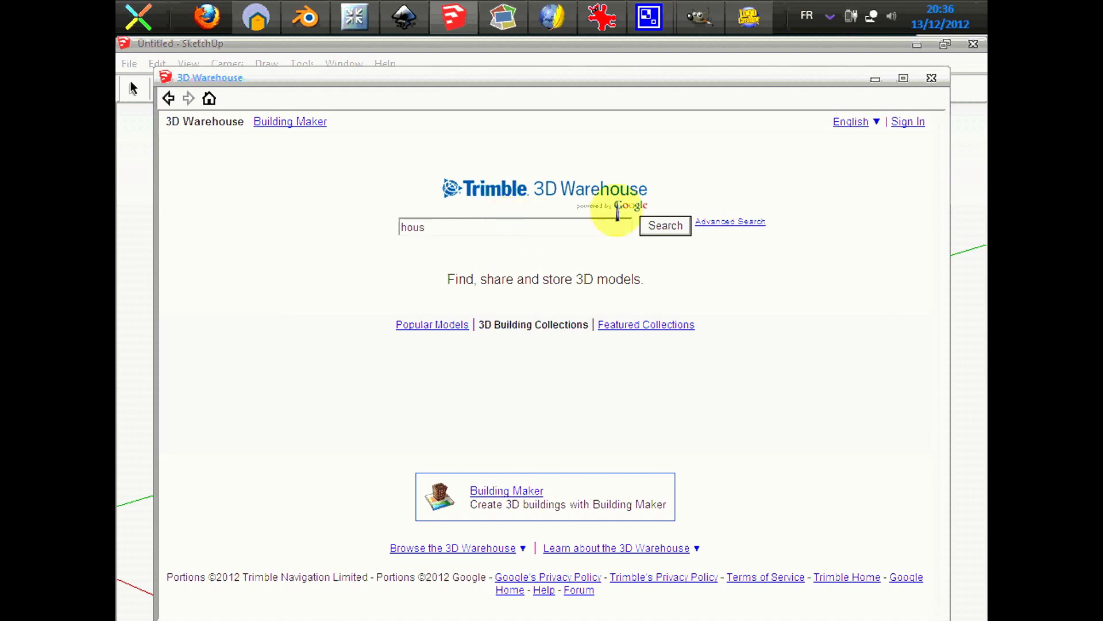
{"action": "left_click", "coordinate": [663, 224]}
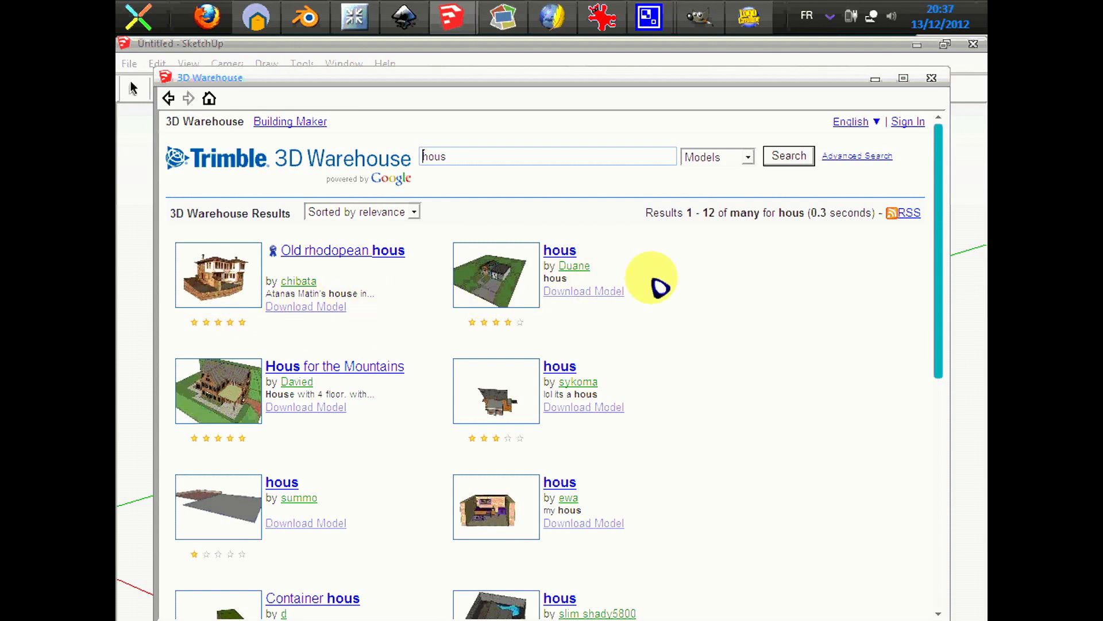
Step: Look through the first page of "hous" models in the 3D Warehouse and close the library window
{"action": "scroll", "coordinate": [655, 285], "scroll_direction": "down", "scroll_amount": 5}
{"action": "scroll", "coordinate": [656, 284], "scroll_direction": "down", "scroll_amount": 3}
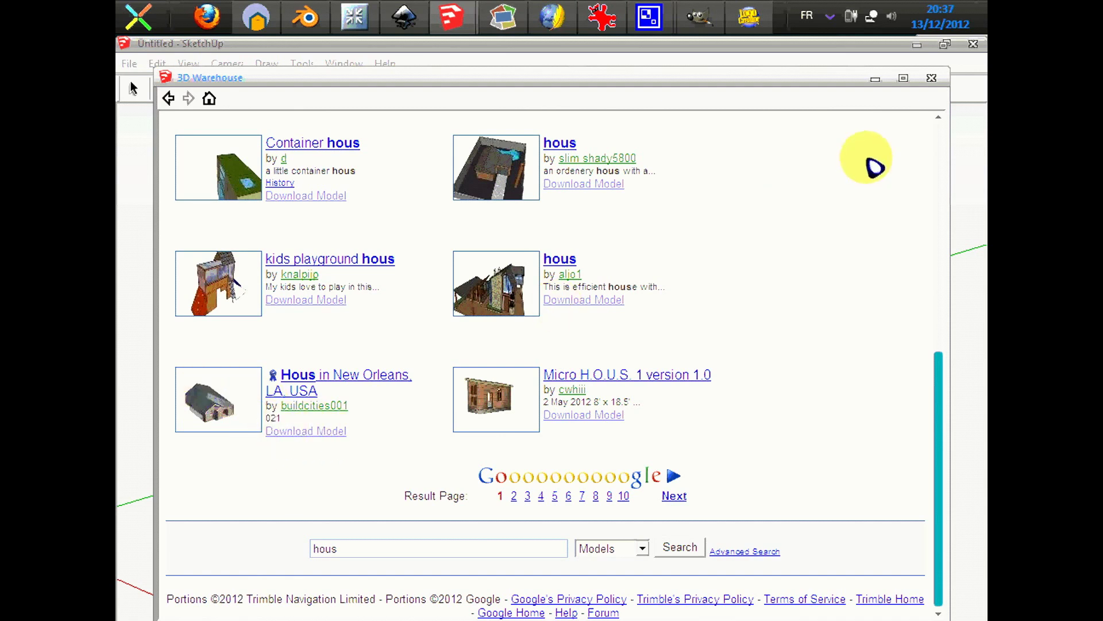
{"action": "left_click", "coordinate": [932, 79]}
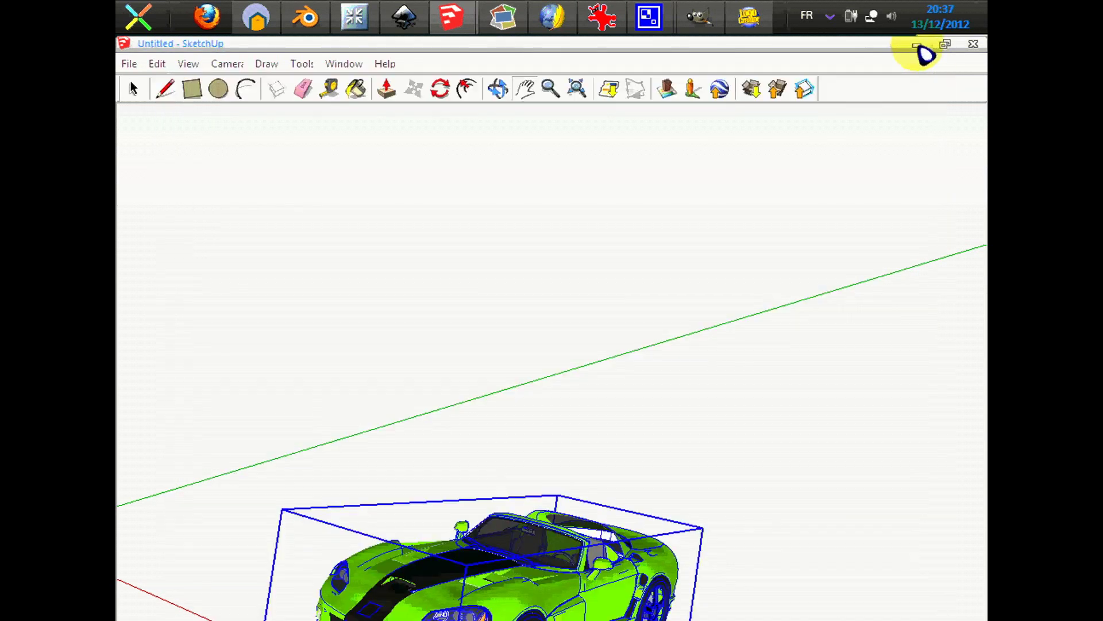
Step: Clear the desktop by minimizing SketchUp, moving its welcome window out of the way and closing the Inkscape Preferences window
{"action": "left_click", "coordinate": [917, 45]}
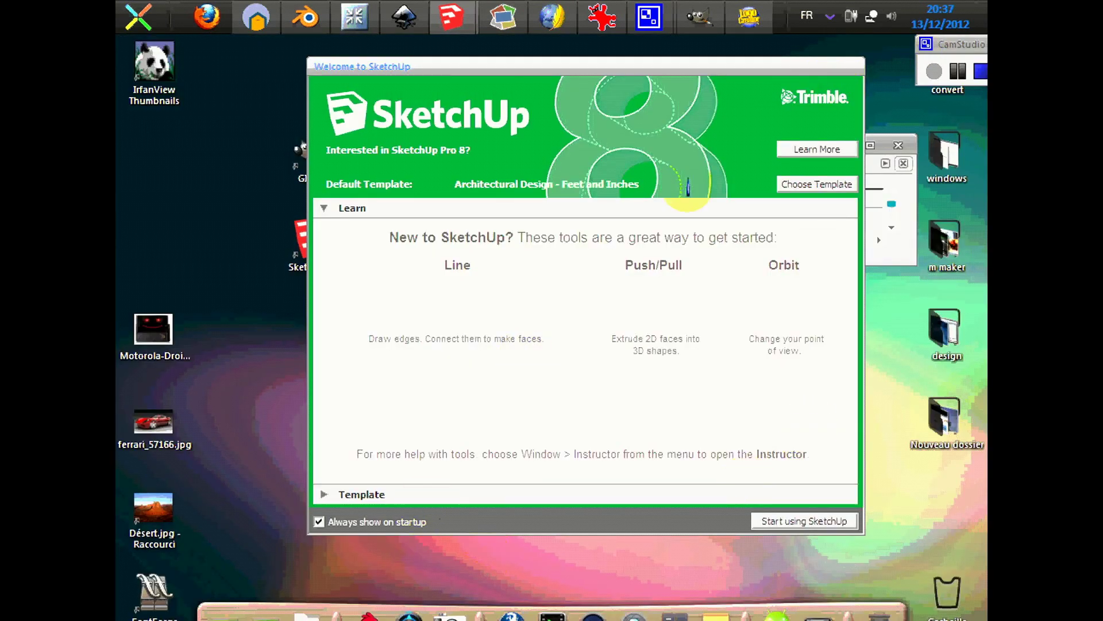
{"action": "mouse_move", "coordinate": [742, 66]}
{"action": "left_mouse_down"}
{"action": "mouse_move", "coordinate": [677, 510]}
{"action": "mouse_move", "coordinate": [677, 618]}
{"action": "left_mouse_up"}
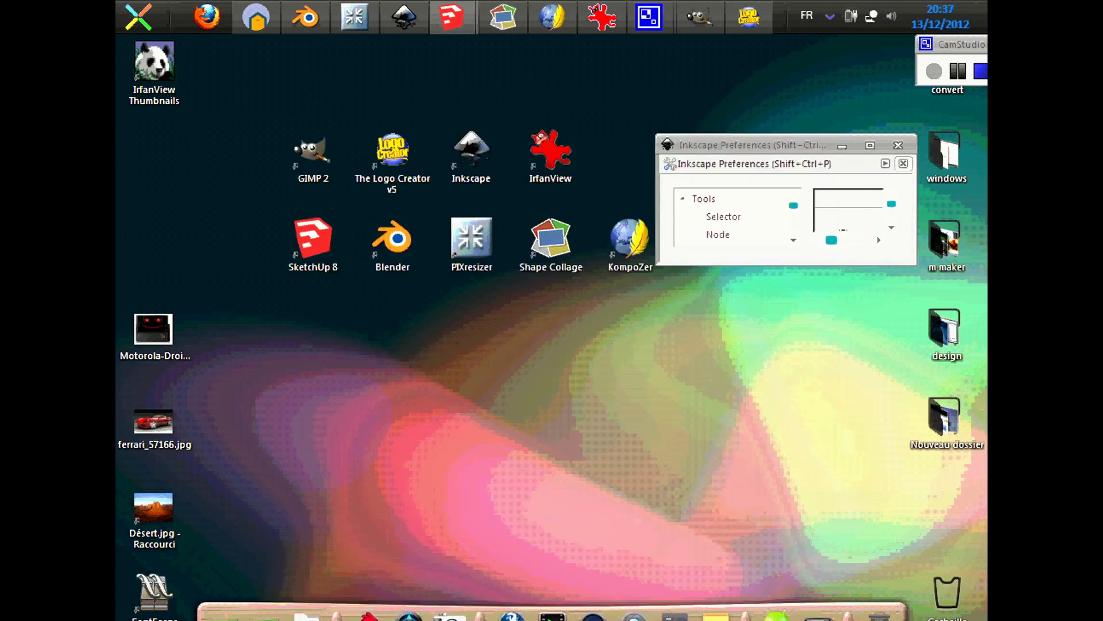
{"action": "left_click", "coordinate": [898, 145]}
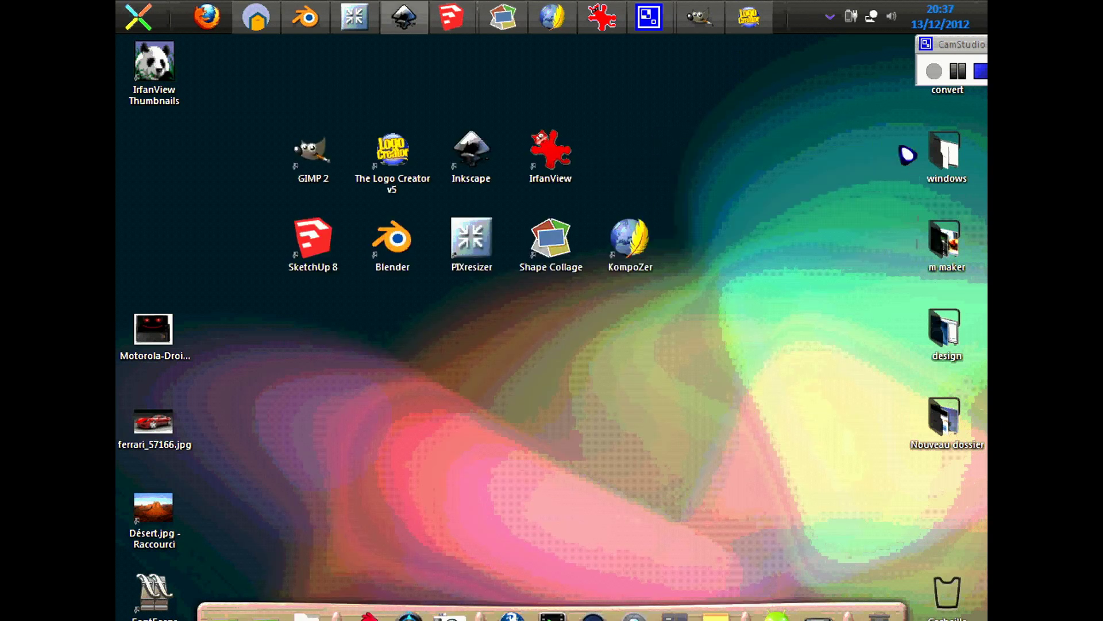
Step: Switch to Blender and move the default cube freehand by about 0.05 in X, -0.19 in Y and -0.25 in Z
{"action": "left_click", "coordinate": [391, 260]}
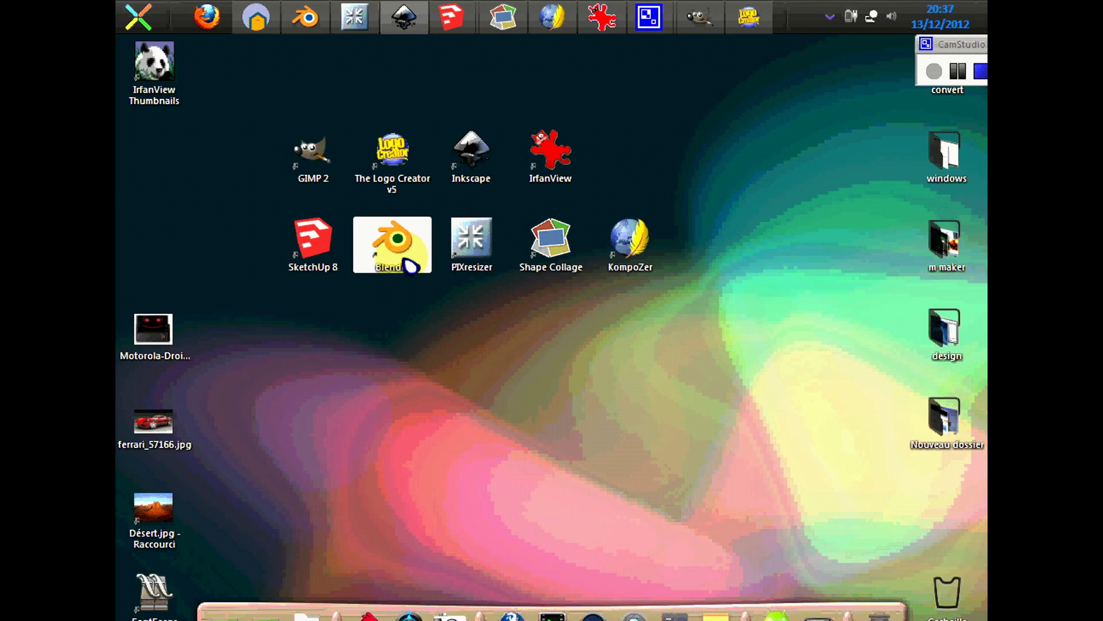
{"action": "left_click", "coordinate": [315, 26]}
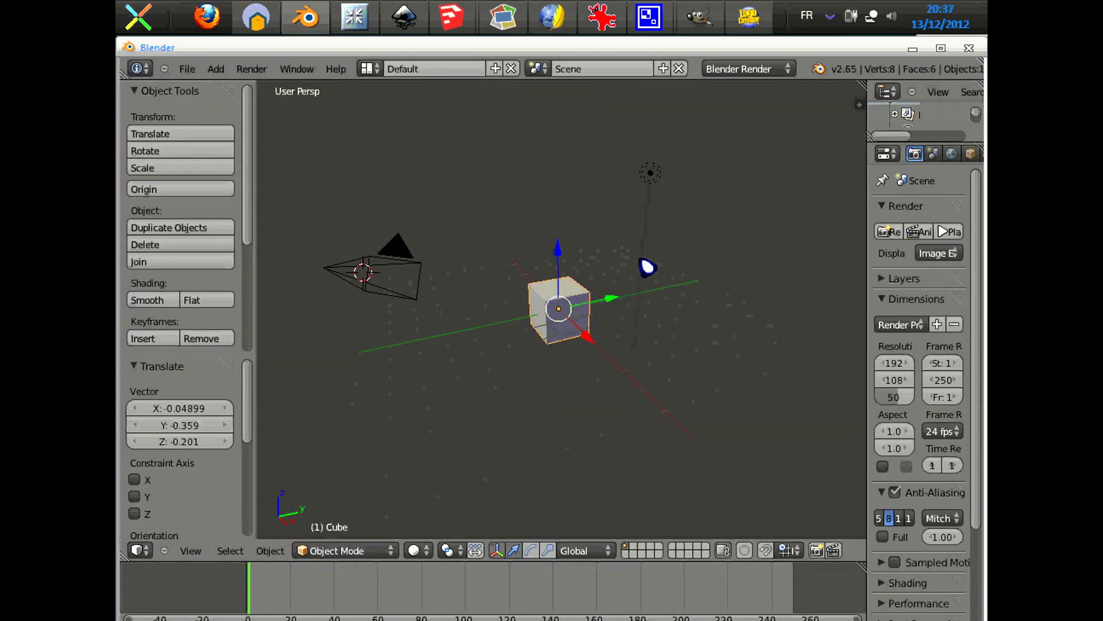
{"action": "scroll", "coordinate": [621, 332], "scroll_direction": "up", "scroll_amount": 2}
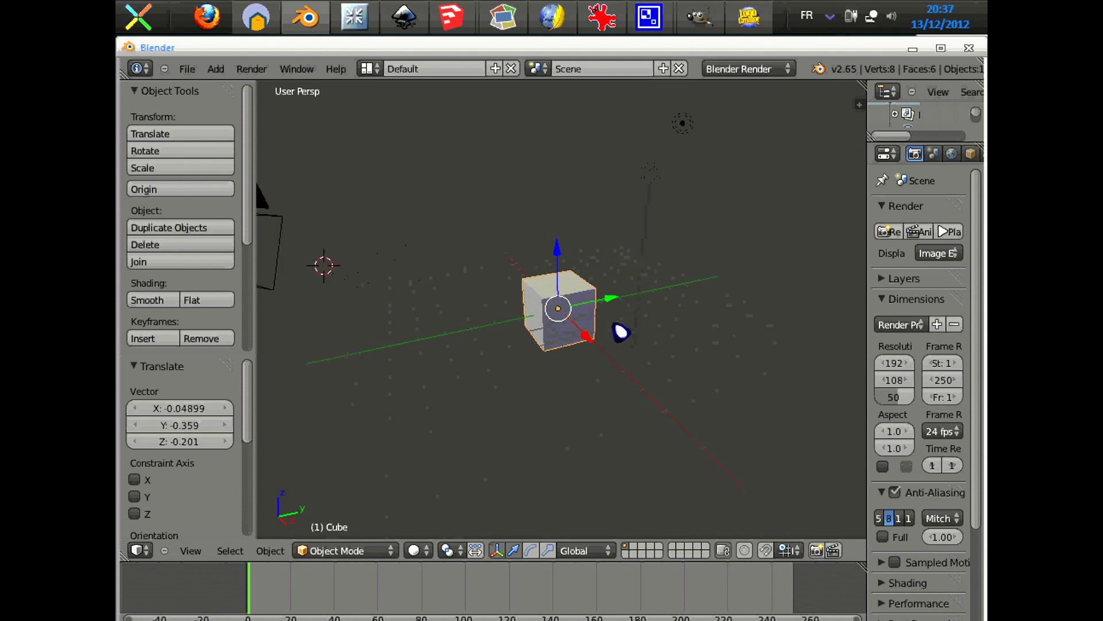
{"action": "scroll", "coordinate": [616, 305], "scroll_direction": "up", "scroll_amount": 1}
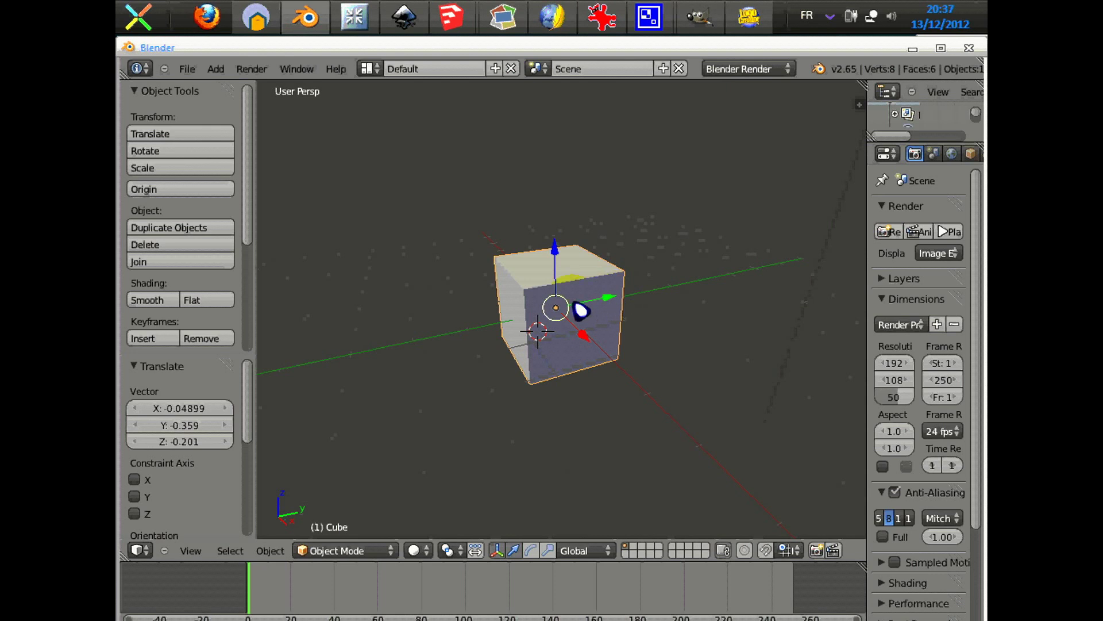
{"action": "key", "text": "g"}
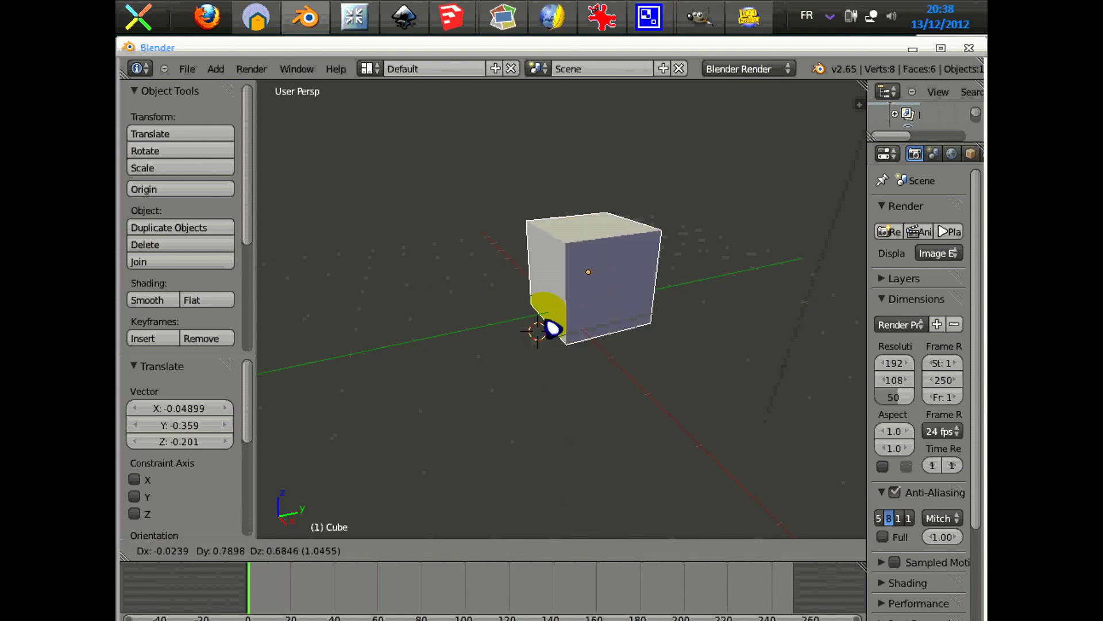
{"action": "left_click", "coordinate": [636, 300]}
{"action": "right_click", "coordinate": [554, 281]}
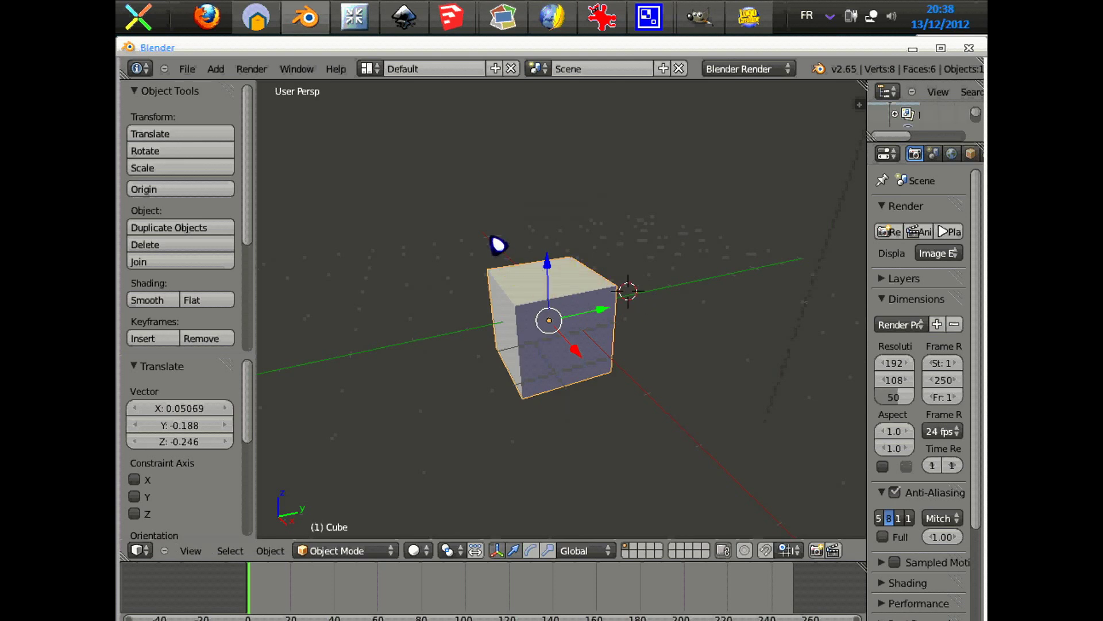
Step: Examine the cube, camera and lamp in the scene from far away and from close up
{"action": "scroll", "coordinate": [497, 245], "scroll_direction": "down", "scroll_amount": 5}
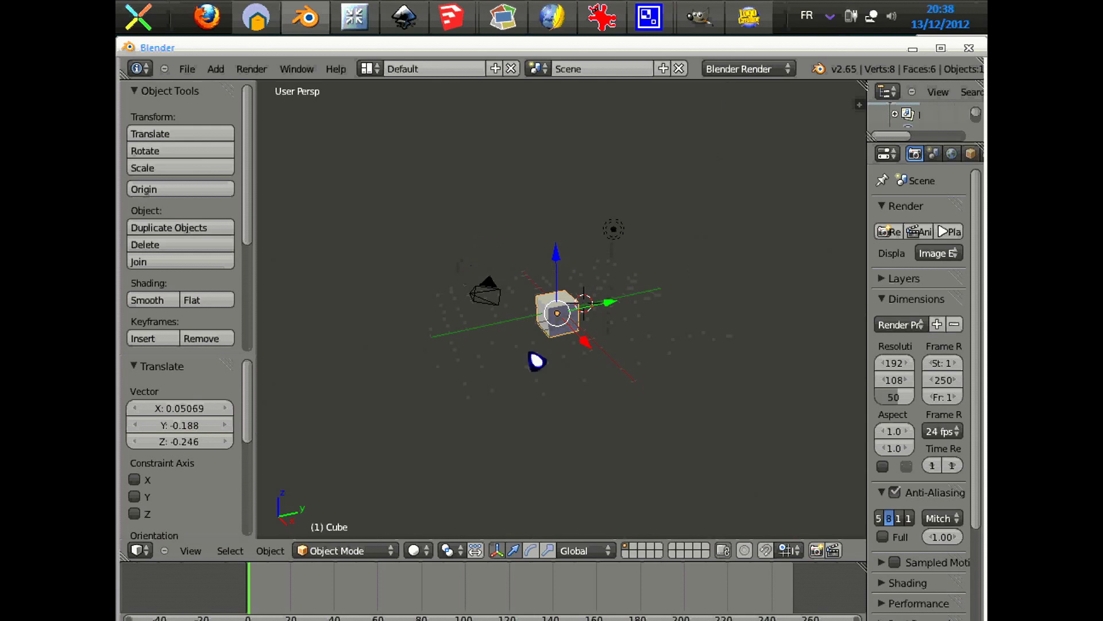
{"action": "scroll", "coordinate": [536, 361], "scroll_direction": "up", "scroll_amount": 2}
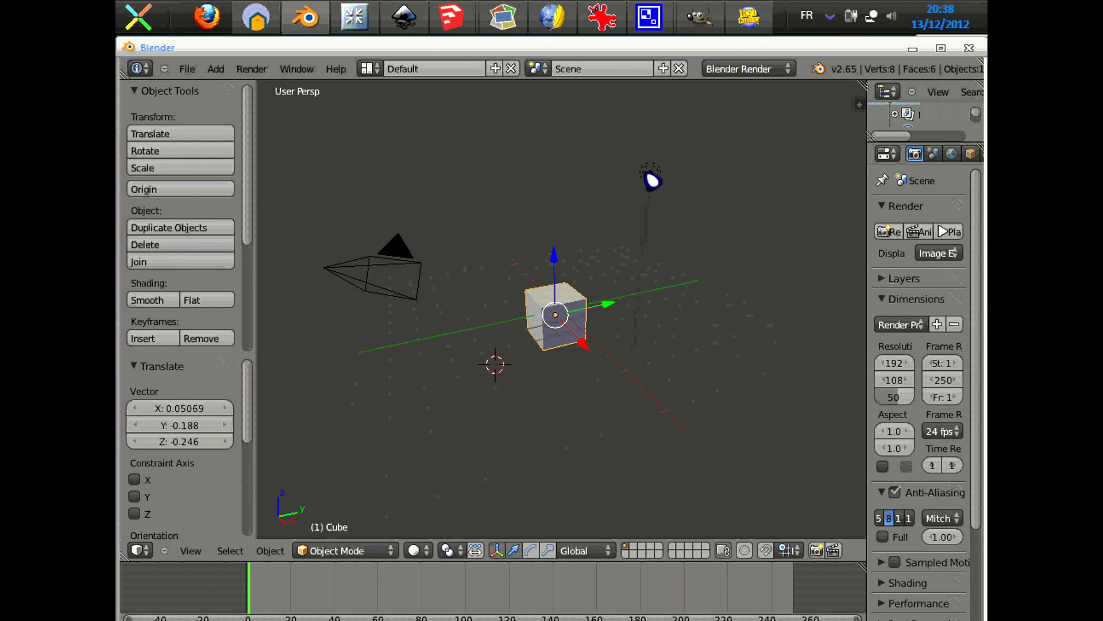
{"action": "scroll", "coordinate": [741, 351], "scroll_direction": "up", "scroll_amount": 2}
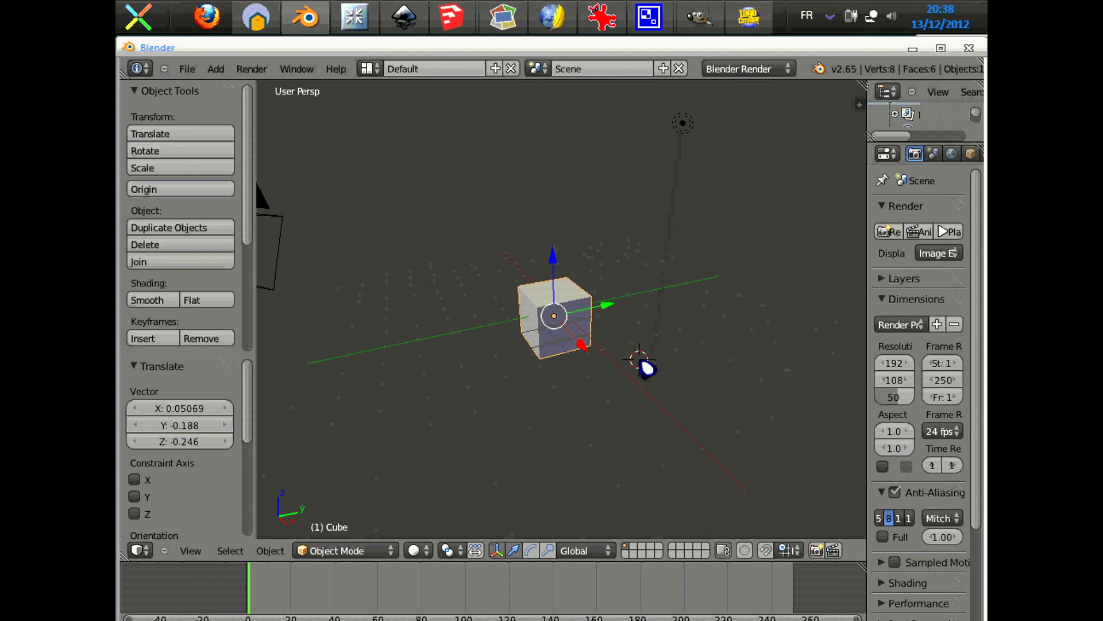
{"action": "scroll", "coordinate": [648, 368], "scroll_direction": "up", "scroll_amount": 5}
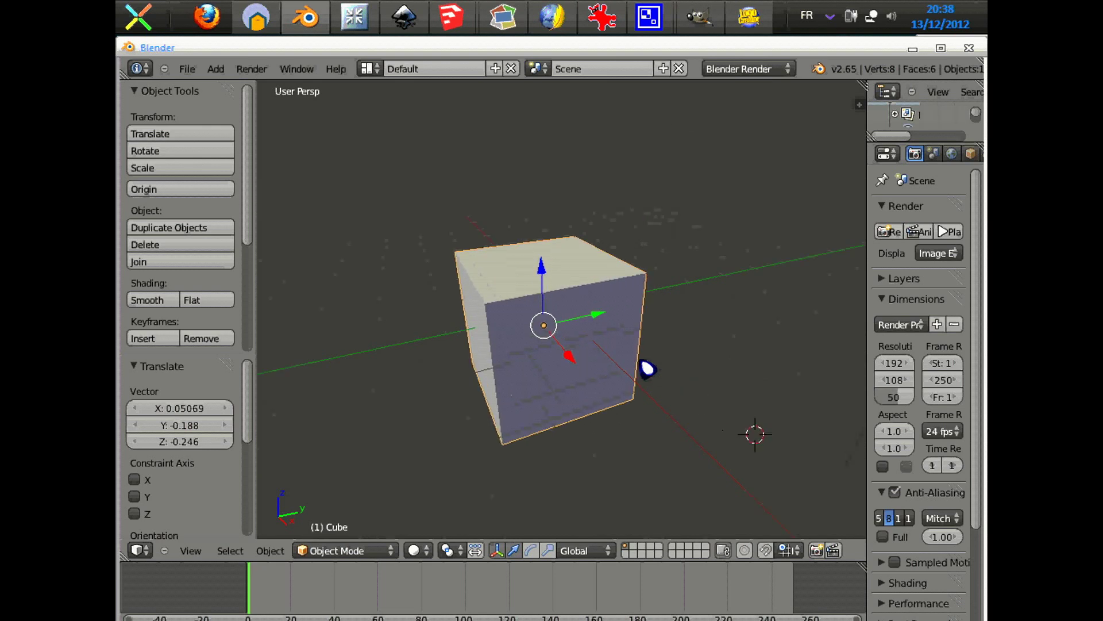
{"action": "scroll", "coordinate": [647, 368], "scroll_direction": "up", "scroll_amount": 2}
{"action": "scroll", "coordinate": [647, 368], "scroll_direction": "up", "scroll_amount": 4}
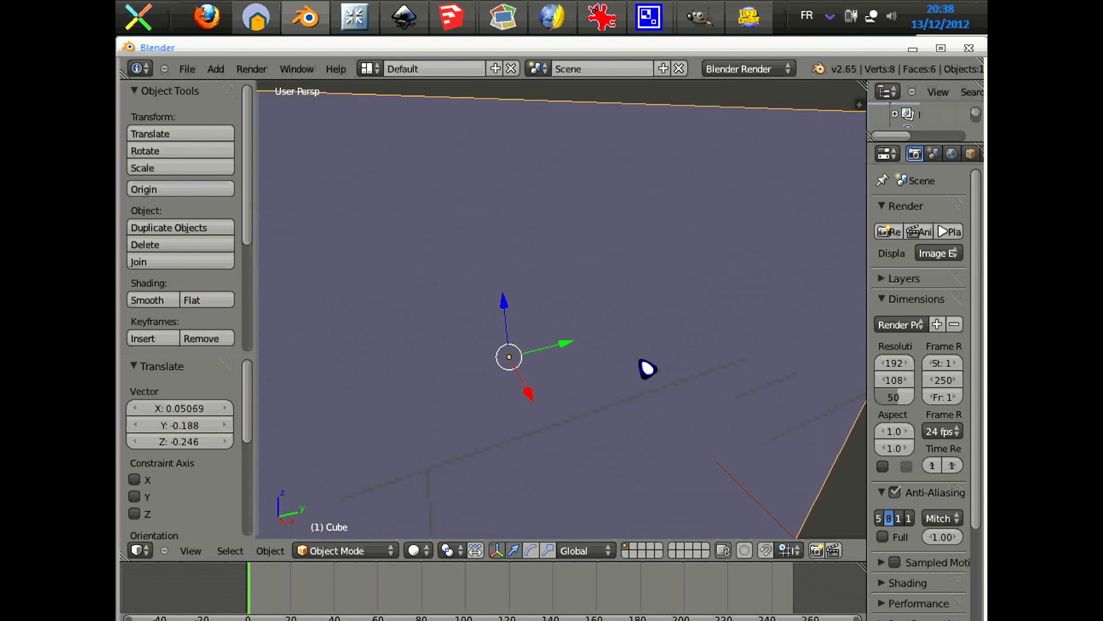
{"action": "scroll", "coordinate": [647, 368], "scroll_direction": "down", "scroll_amount": 6}
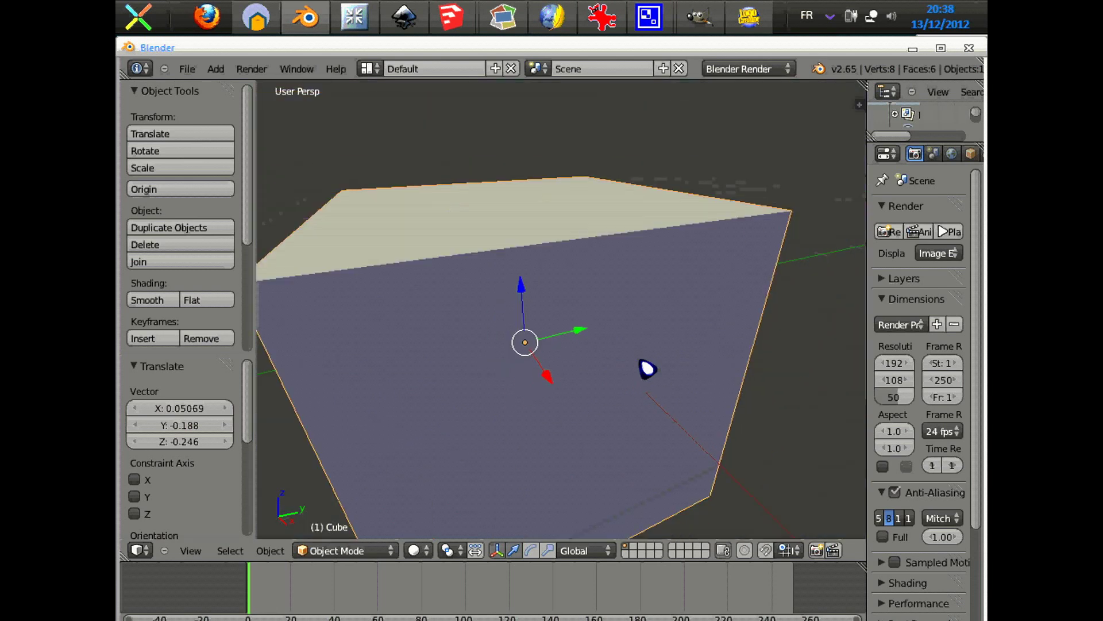
{"action": "scroll", "coordinate": [648, 368], "scroll_direction": "down", "scroll_amount": 1}
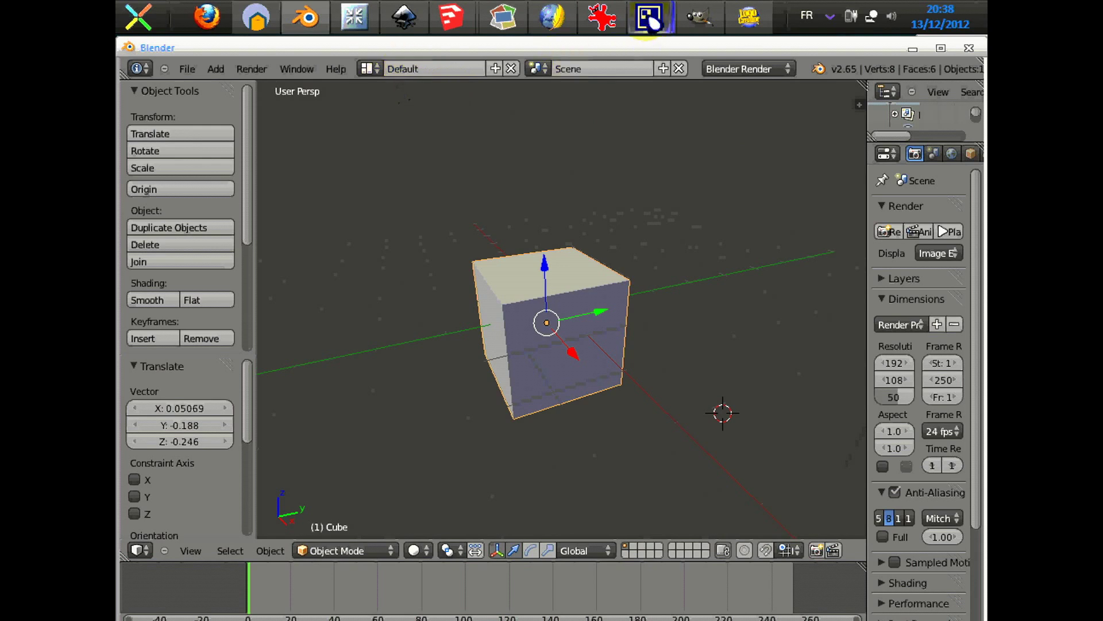
Step: Switch from Blender to PIXresizer, examine its single-file resizing, format and saving options, and minimize it
{"action": "left_click", "coordinate": [914, 51]}
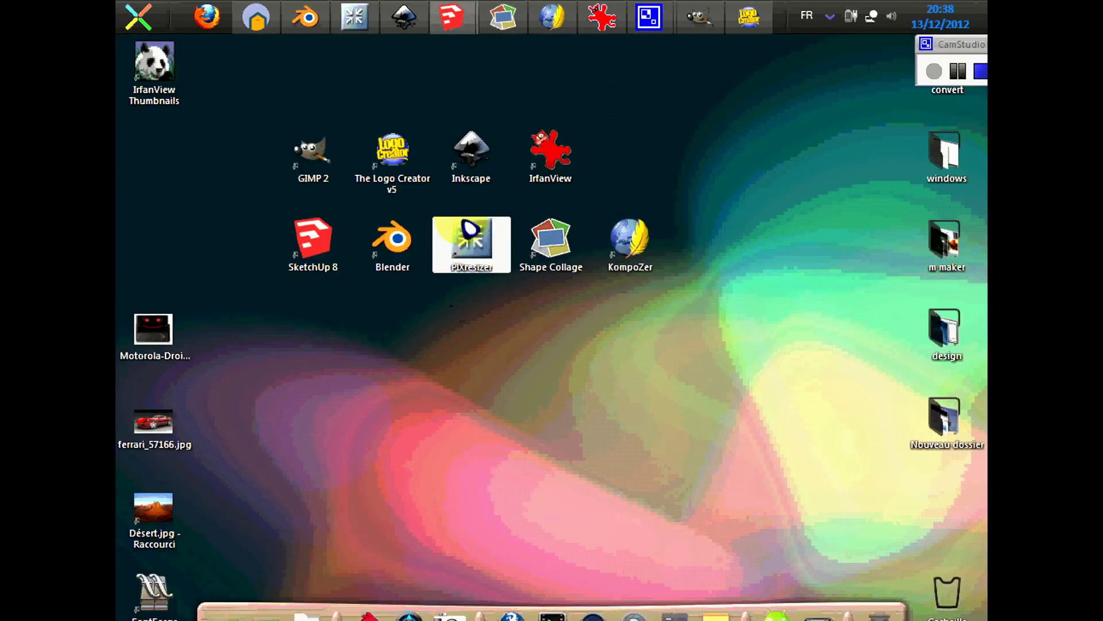
{"action": "left_click", "coordinate": [477, 262]}
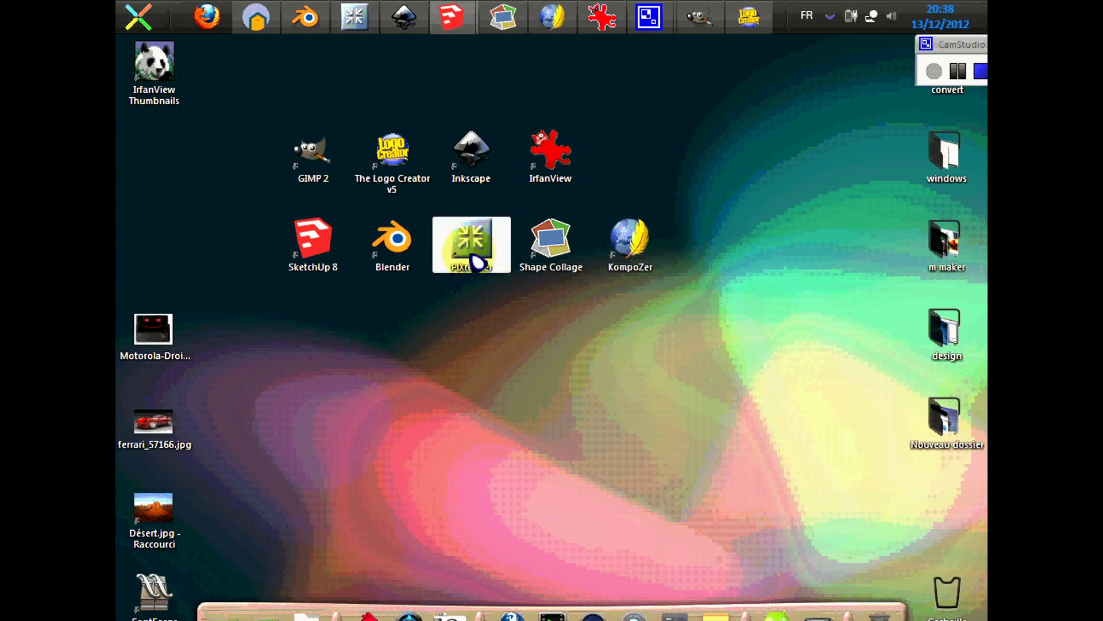
{"action": "left_click", "coordinate": [482, 241]}
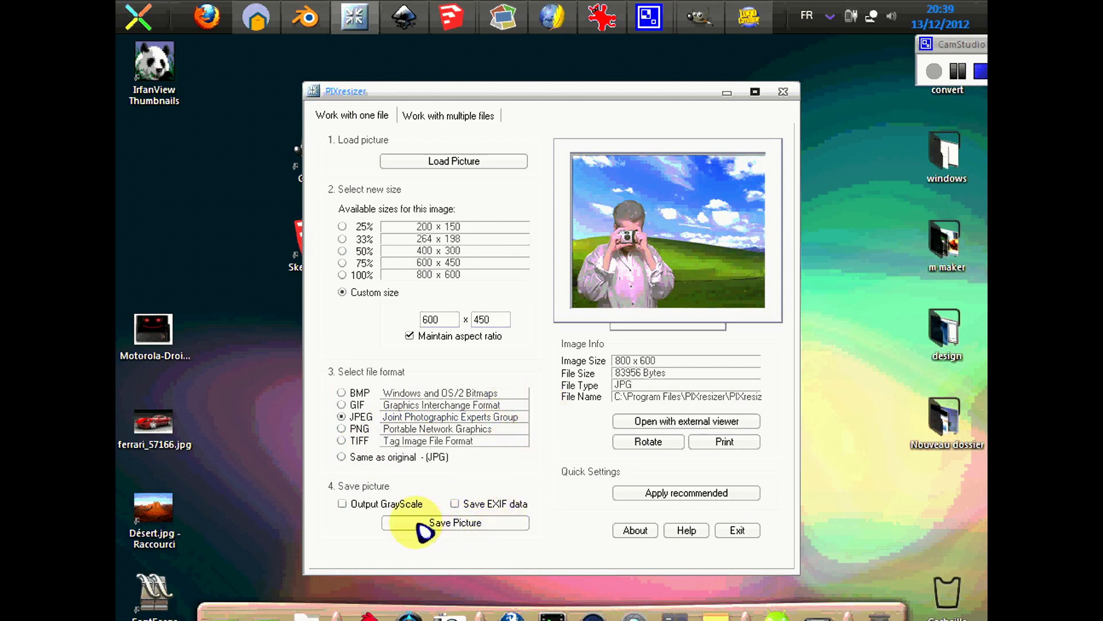
{"action": "left_click", "coordinate": [728, 93]}
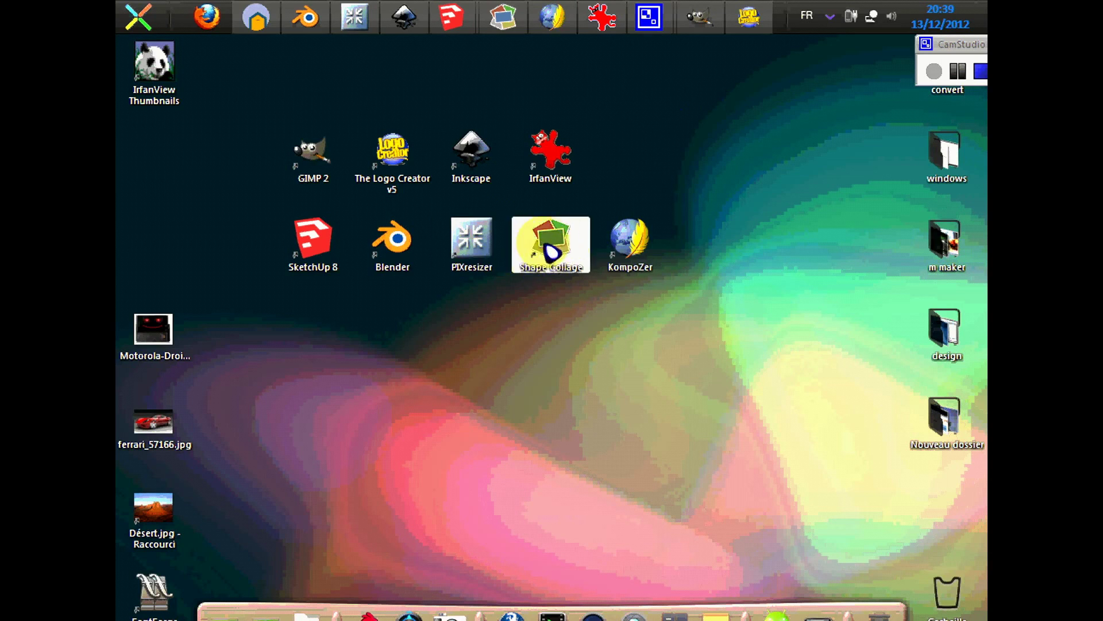
Step: Switch to Shape Collage, look through the loaded baby photos and the collage shape and size settings, and minimize it
{"action": "left_click", "coordinate": [518, 22]}
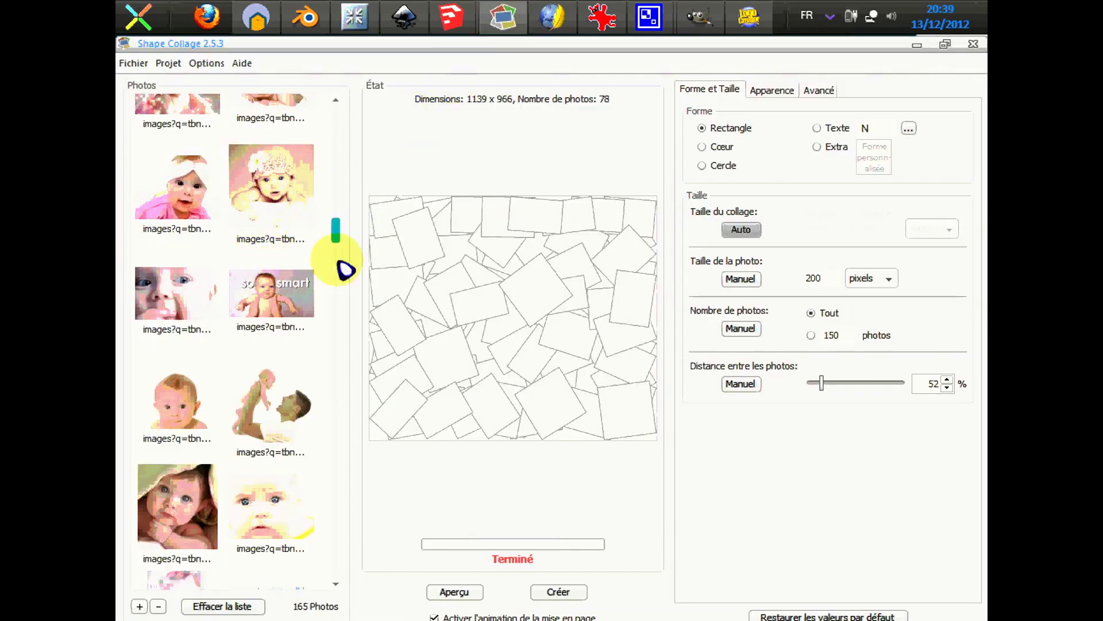
{"action": "left_click", "coordinate": [503, 18]}
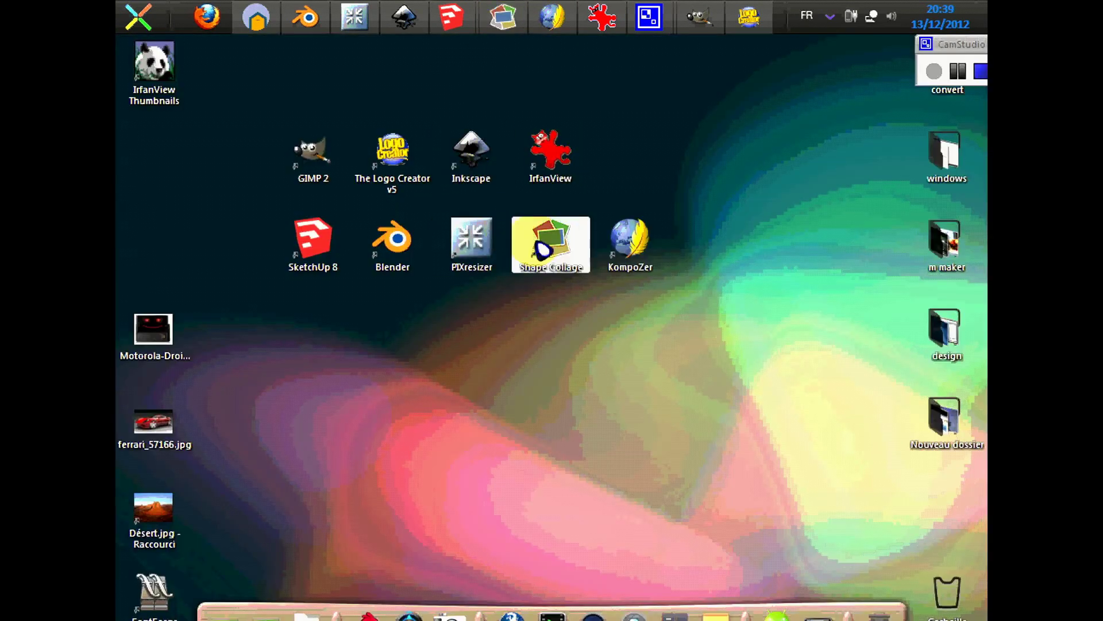
{"action": "left_click", "coordinate": [505, 23]}
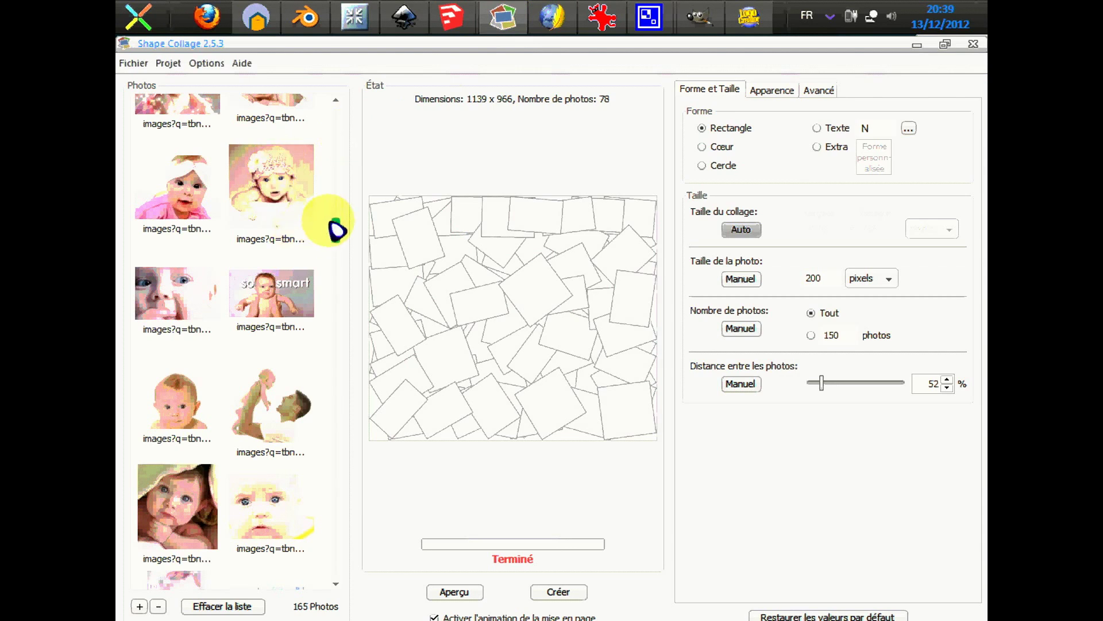
{"action": "left_click_drag", "start_coordinate": [342, 233], "coordinate": [343, 284]}
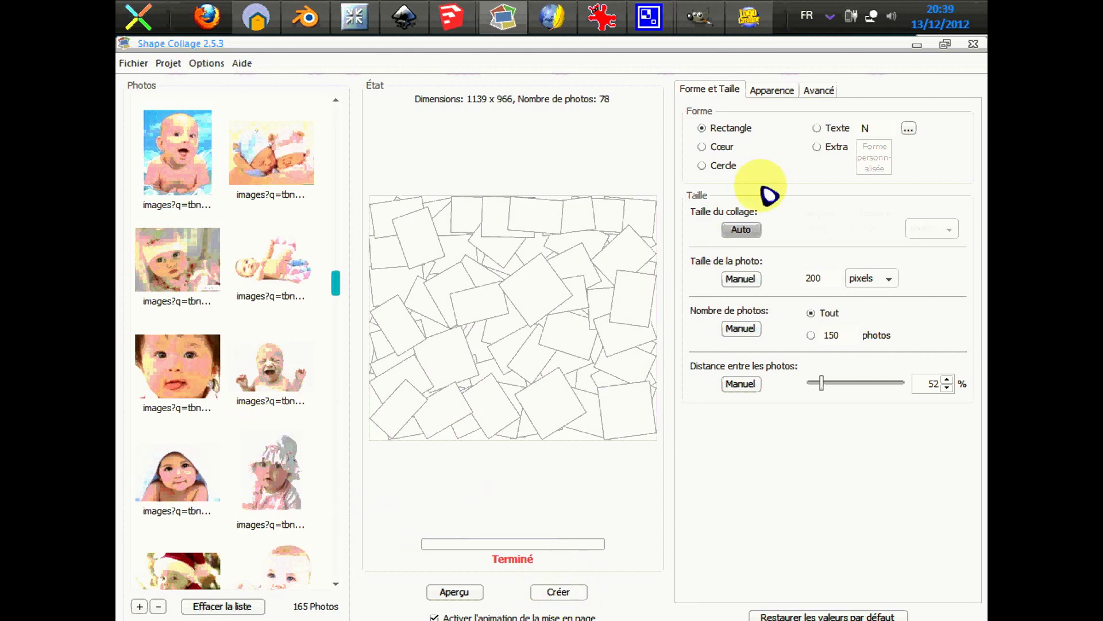
{"action": "left_click", "coordinate": [919, 46]}
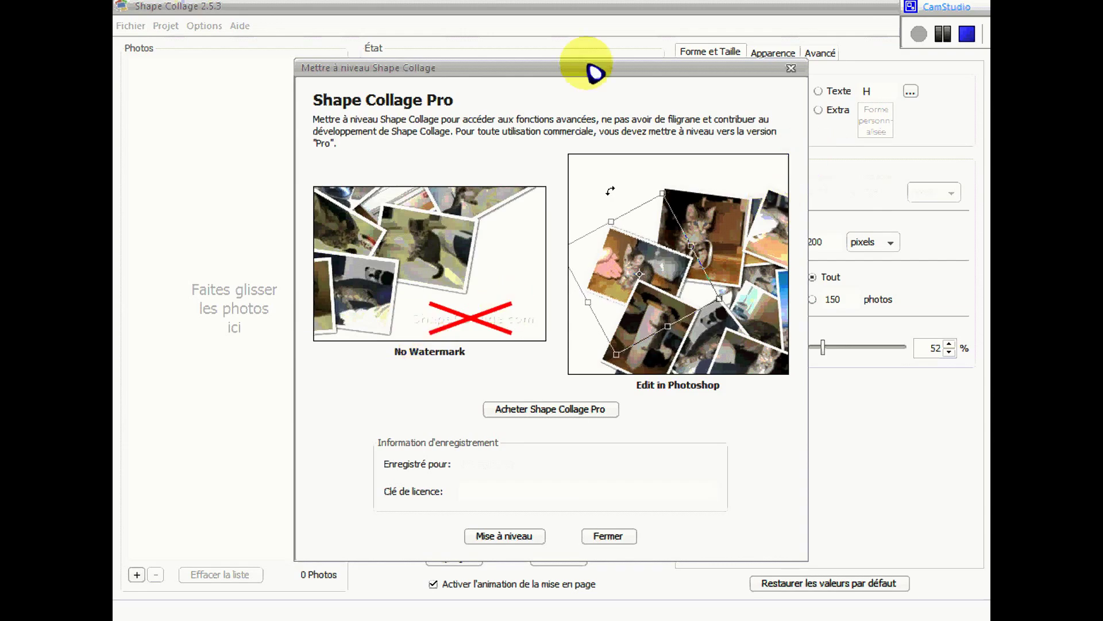
Step: Dismiss the Shape Collage Pro upgrade window, exit Shape Collage and minimize its upgrade page in Firefox
{"action": "left_click", "coordinate": [155, 442]}
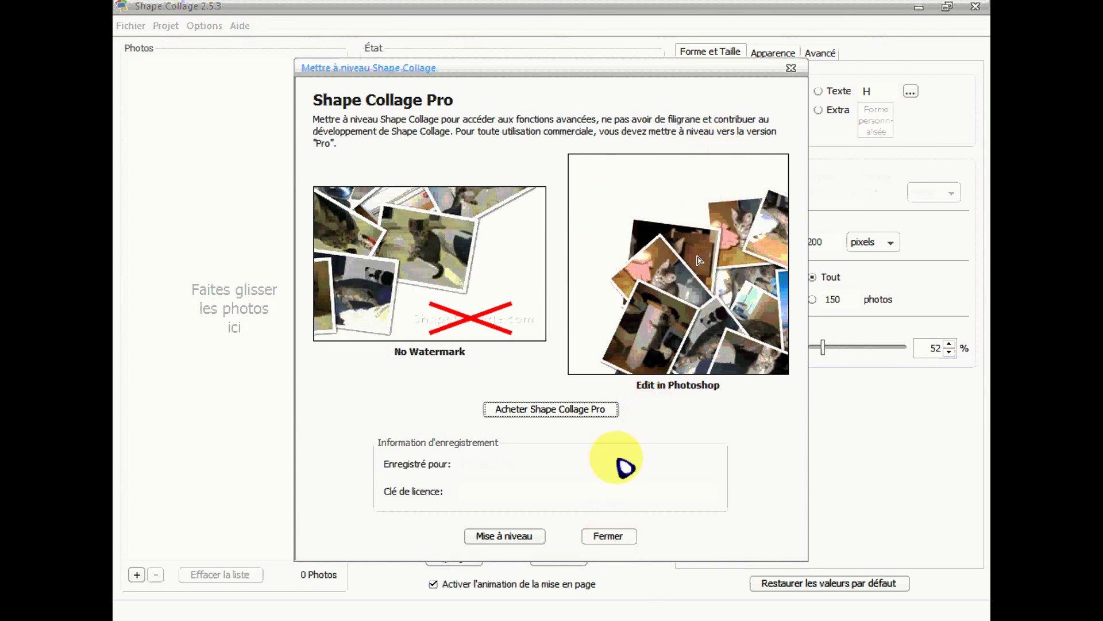
{"action": "left_click", "coordinate": [626, 536]}
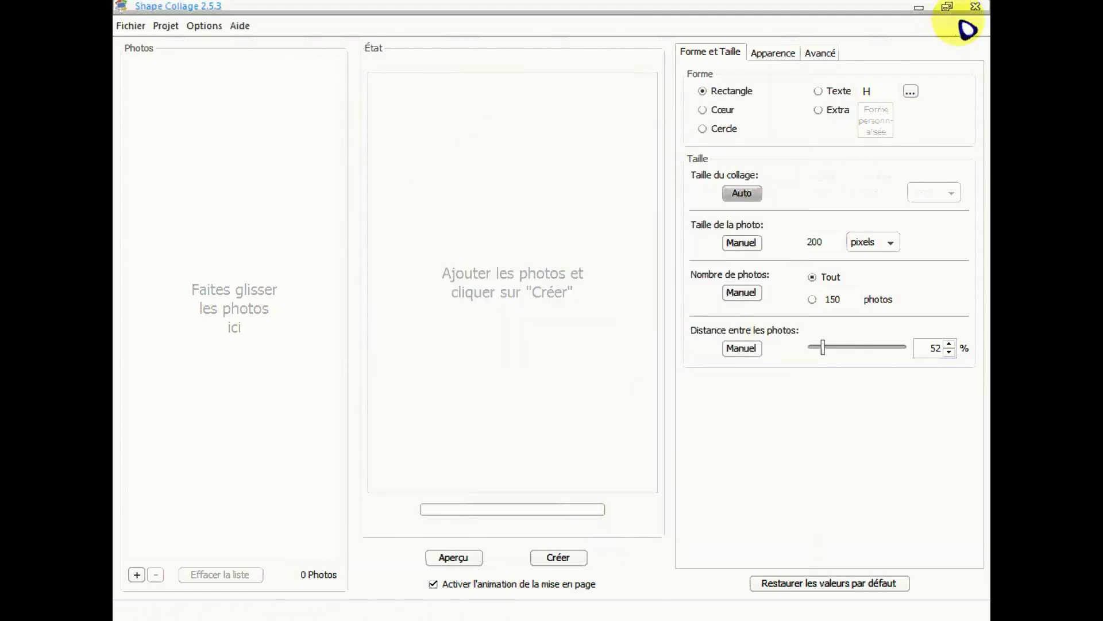
{"action": "left_click", "coordinate": [977, 8]}
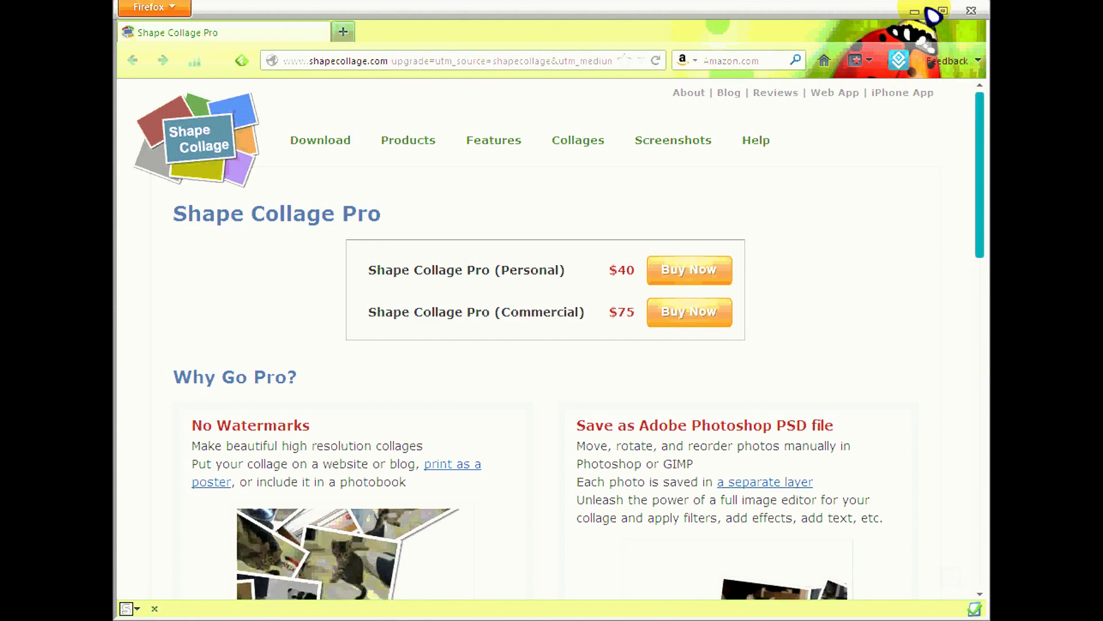
{"action": "left_click", "coordinate": [919, 11]}
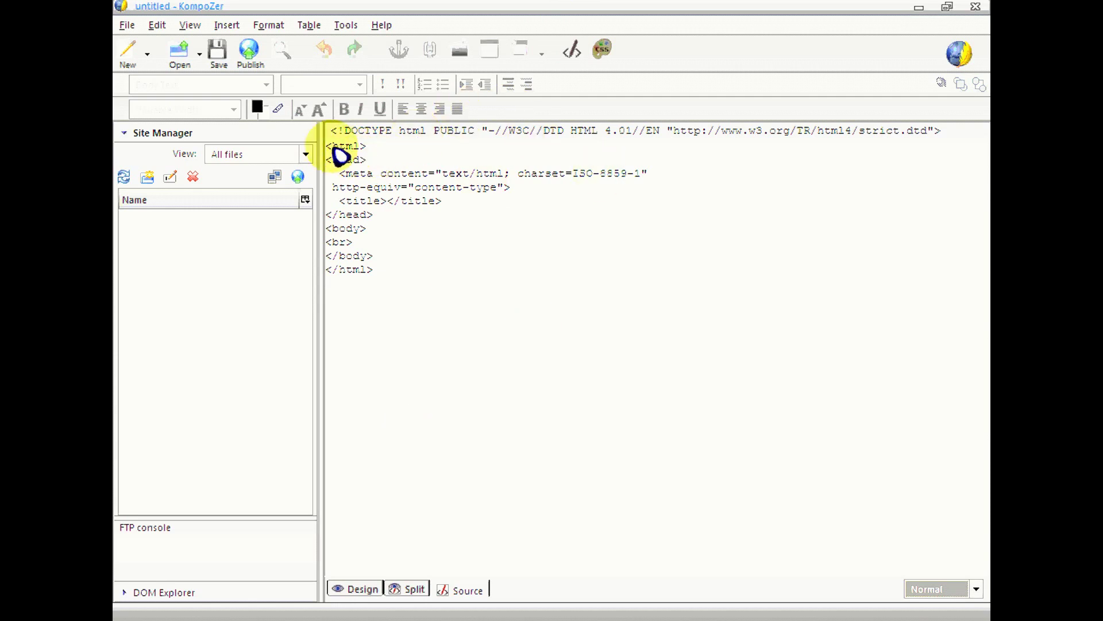
Step: Dismiss KompoZer's tip of the day and look at the untitled page in the Design and Source views
{"action": "left_click_drag", "start_coordinate": [339, 148], "coordinate": [364, 160]}
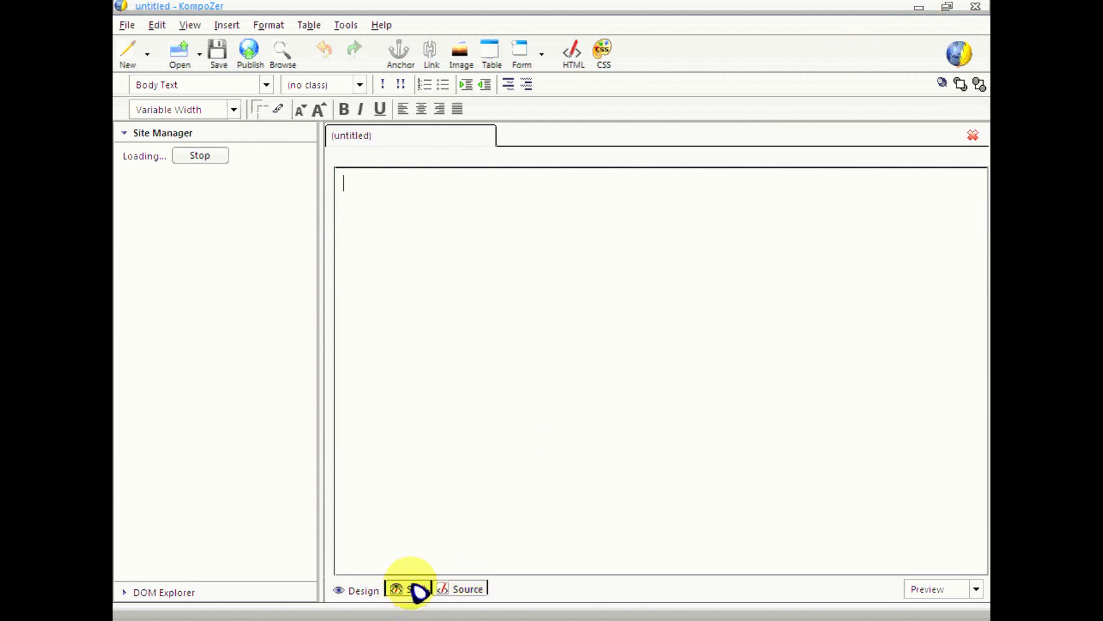
{"action": "left_click", "coordinate": [347, 590]}
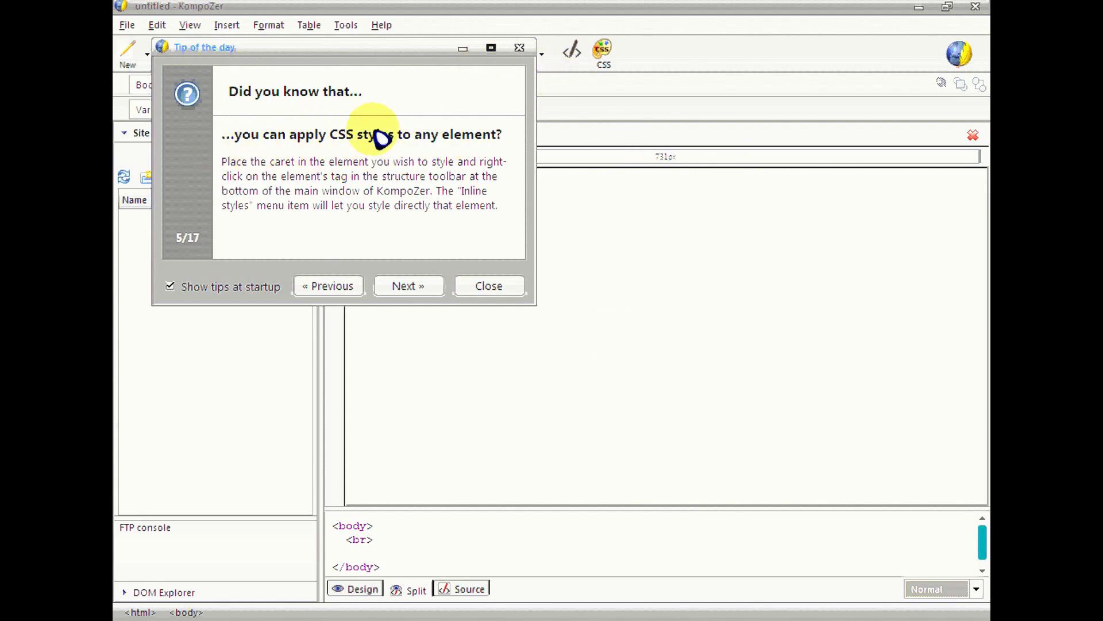
{"action": "left_click", "coordinate": [520, 48]}
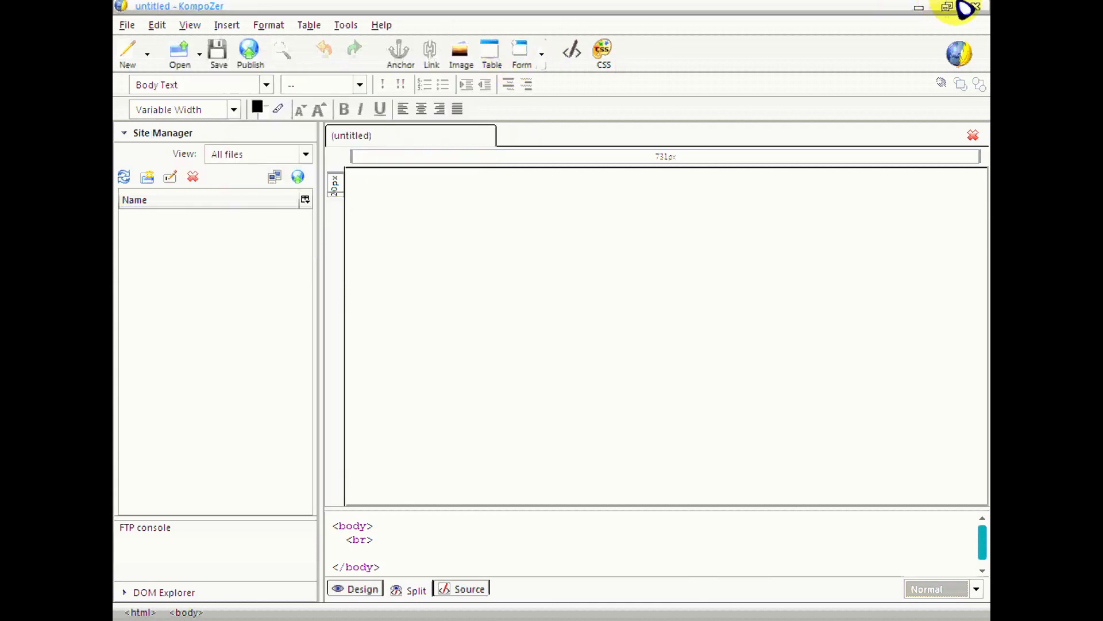
{"action": "key", "text": "ctrl+Page_Down"}
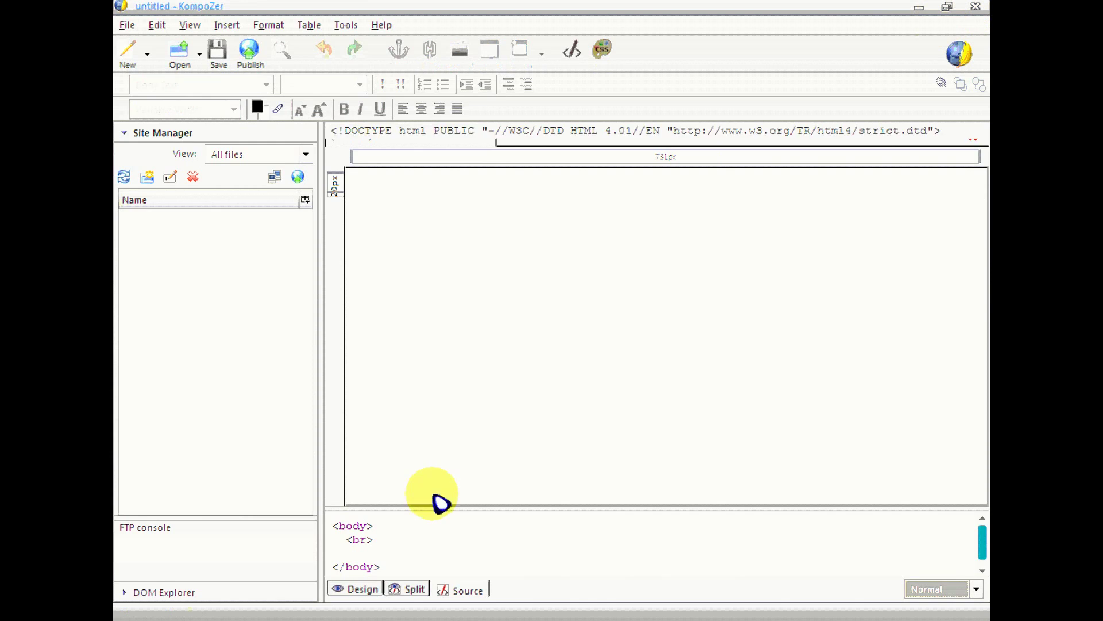
Step: Look at the untitled KompoZer page in Split and Source views, and exit to Pencil
{"action": "left_click", "coordinate": [359, 589]}
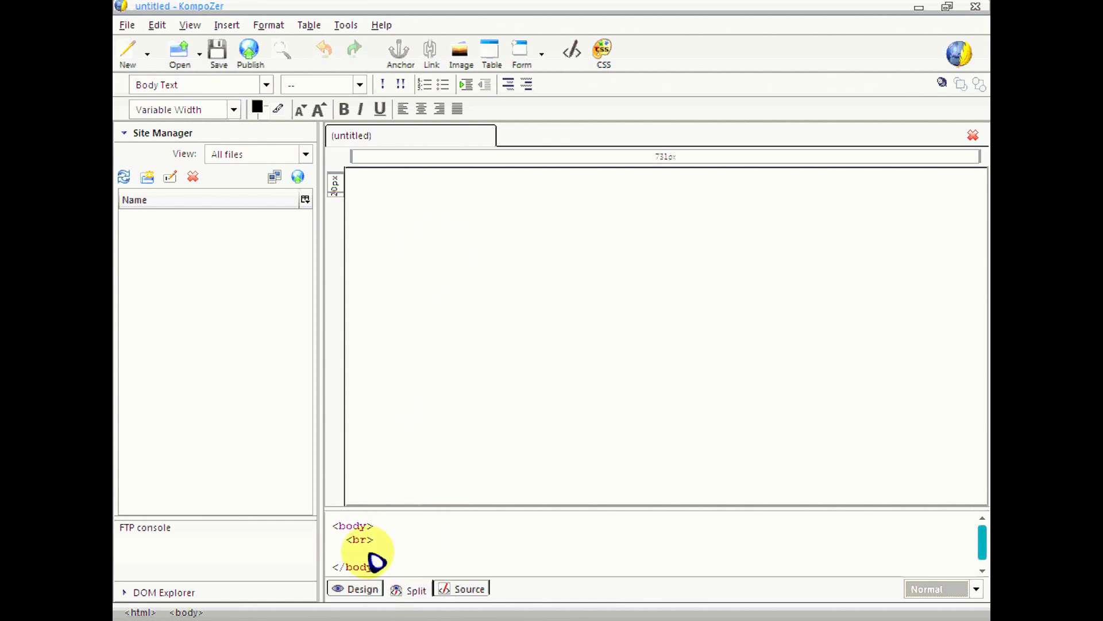
{"action": "left_click", "coordinate": [469, 590]}
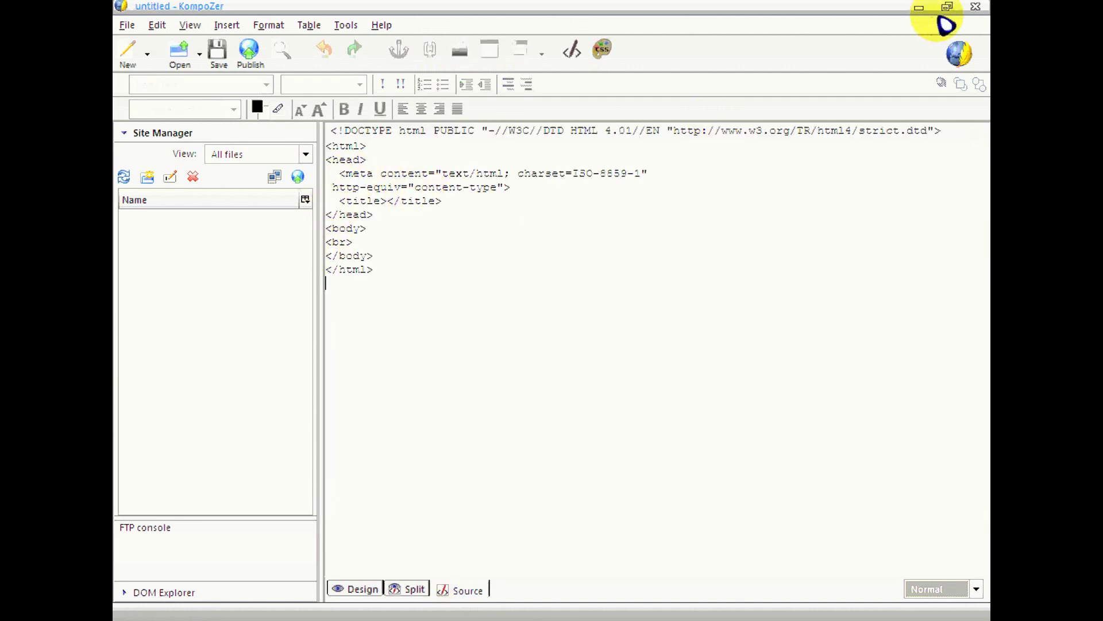
{"action": "left_click", "coordinate": [976, 7]}
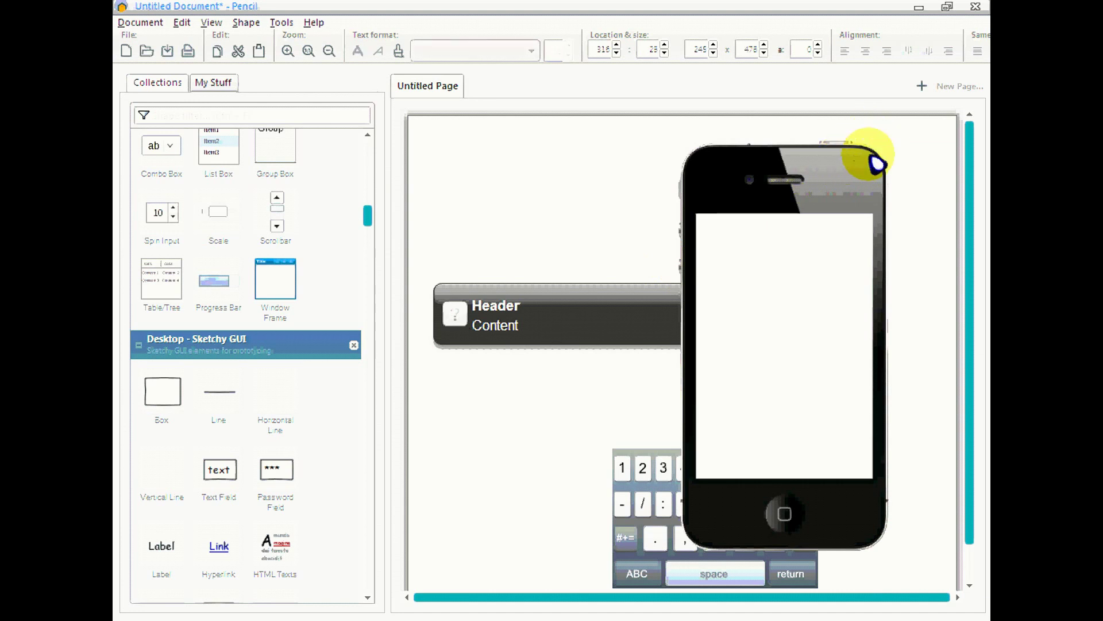
Step: Select and deselect the phone mock-up, and move the Header/Content bar up to the page's left edge, clear of the phone
{"action": "left_click", "coordinate": [812, 182]}
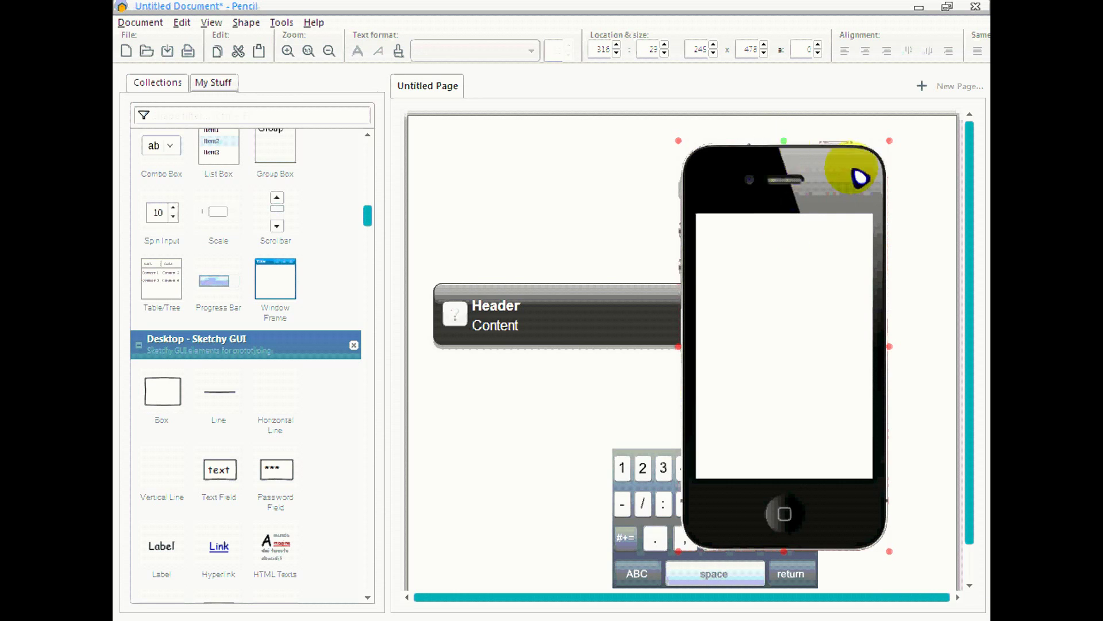
{"action": "left_click", "coordinate": [893, 154]}
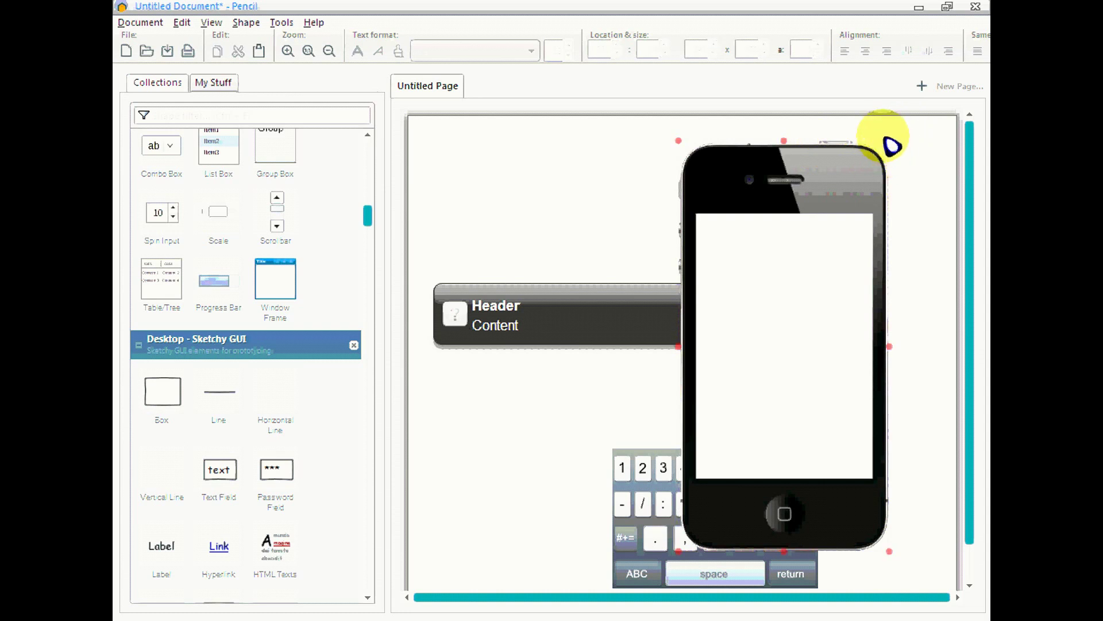
{"action": "key", "text": "Escape"}
{"action": "left_click", "coordinate": [551, 313]}
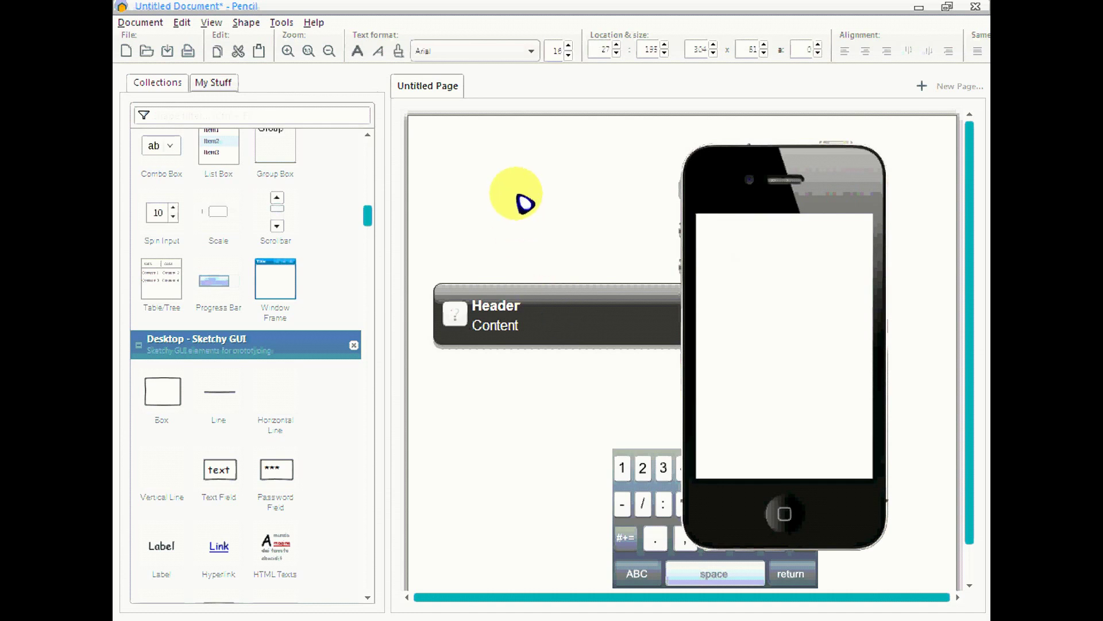
{"action": "key", "text": "ctrl+z"}
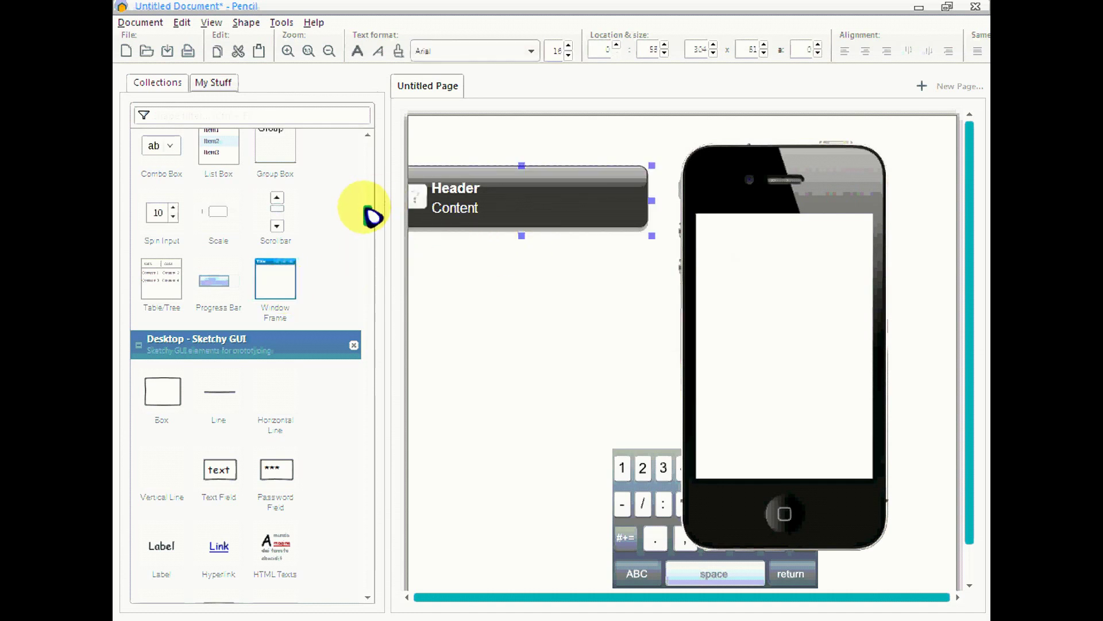
Step: Add a Cube shape from the collections to the page, below the Header/Content bar
{"action": "scroll", "coordinate": [368, 165], "scroll_direction": "up", "scroll_amount": 10}
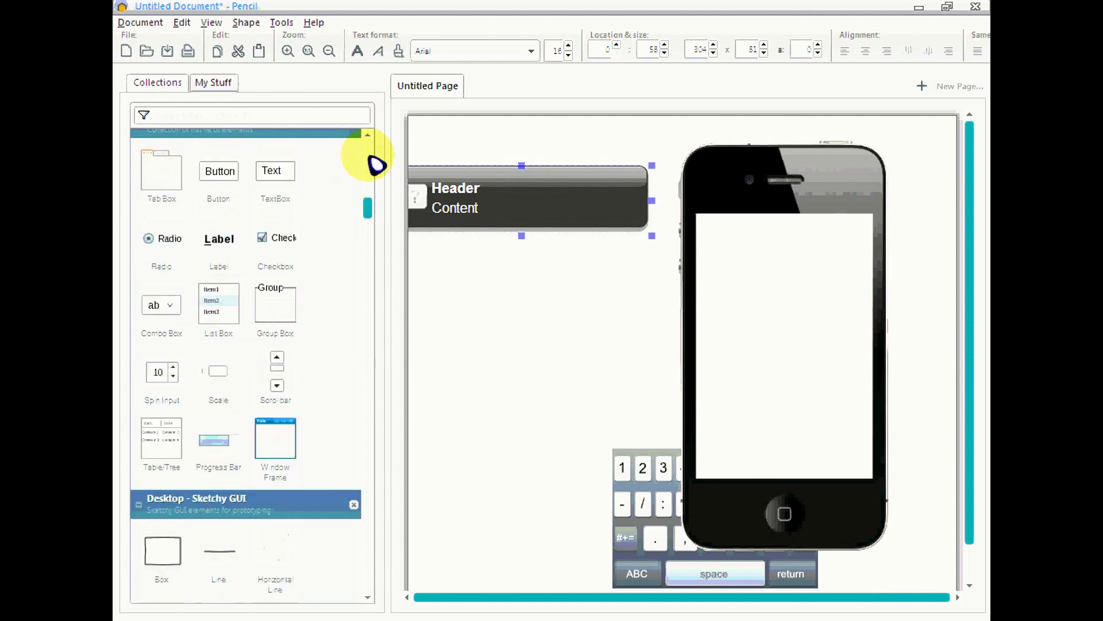
{"action": "mouse_move", "coordinate": [368, 165]}
{"action": "left_mouse_down"}
{"action": "mouse_move", "coordinate": [368, 153]}
{"action": "mouse_move", "coordinate": [370, 174]}
{"action": "left_mouse_up"}
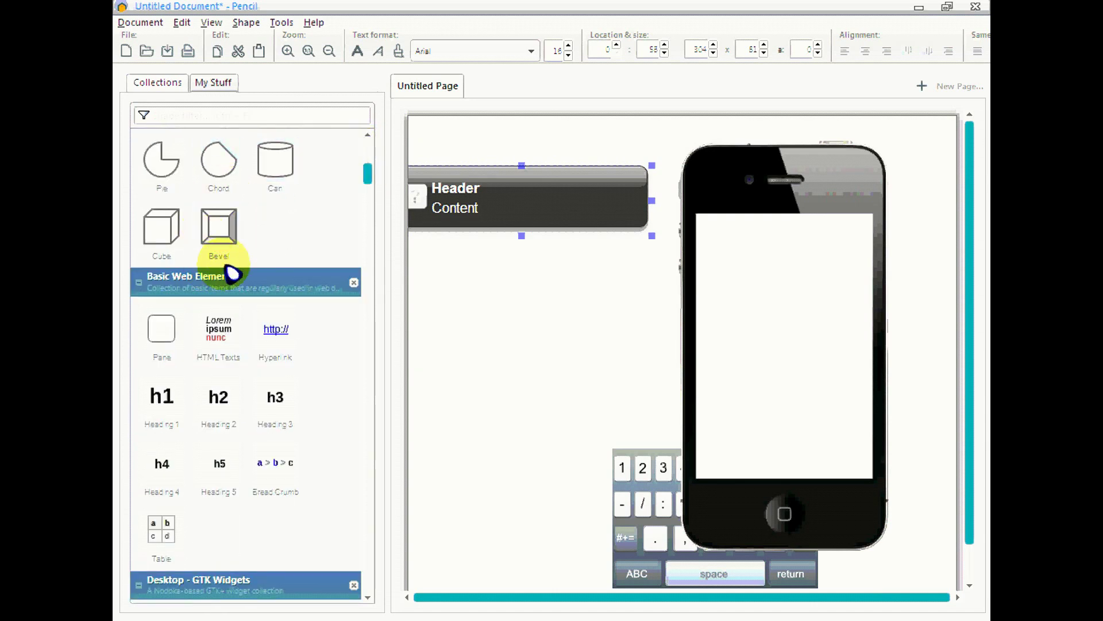
{"action": "left_click_drag", "start_coordinate": [173, 235], "coordinate": [356, 269]}
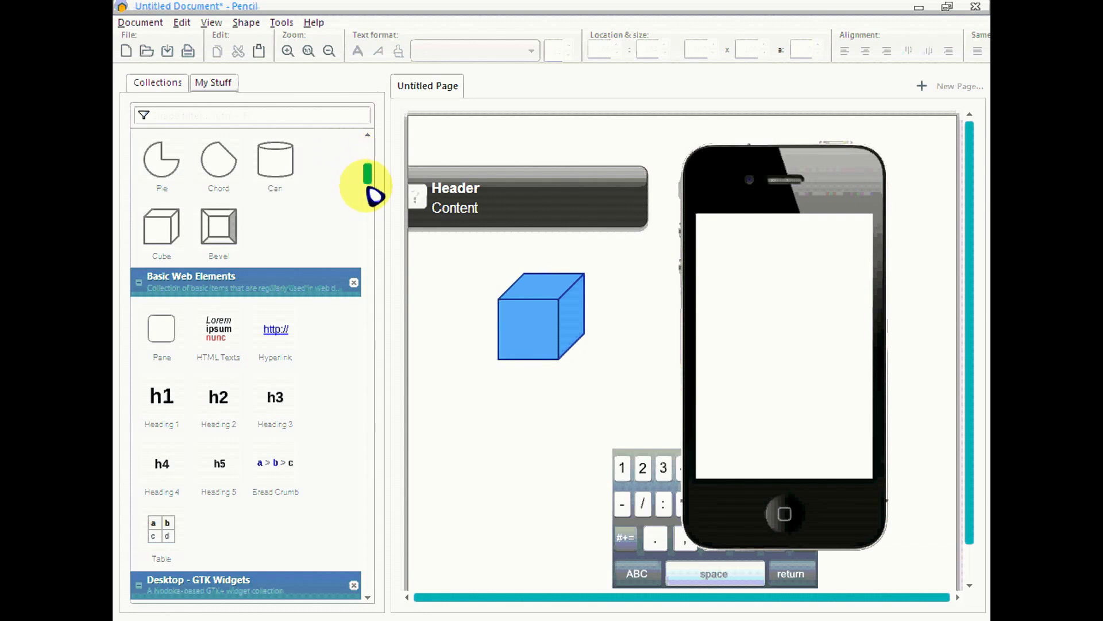
Step: Browse the Basic Web Elements, Desktop - GTK Widgets and Desktop - Native UI Widgets shape collections
{"action": "scroll", "coordinate": [239, 394], "scroll_direction": "down", "scroll_amount": 3}
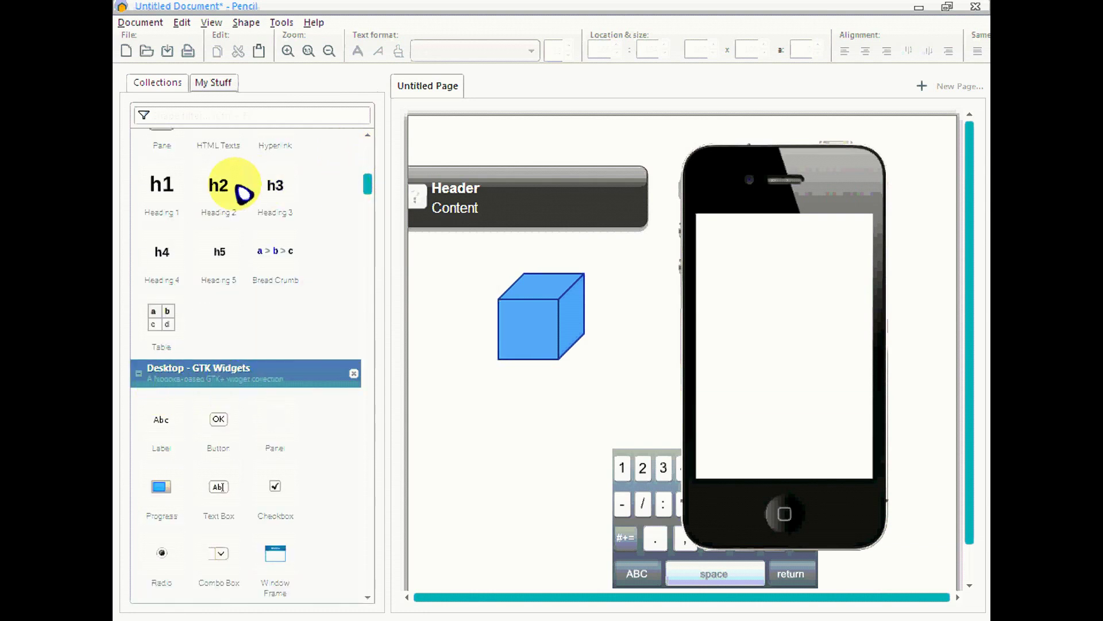
{"action": "scroll", "coordinate": [201, 192], "scroll_direction": "down", "scroll_amount": 2}
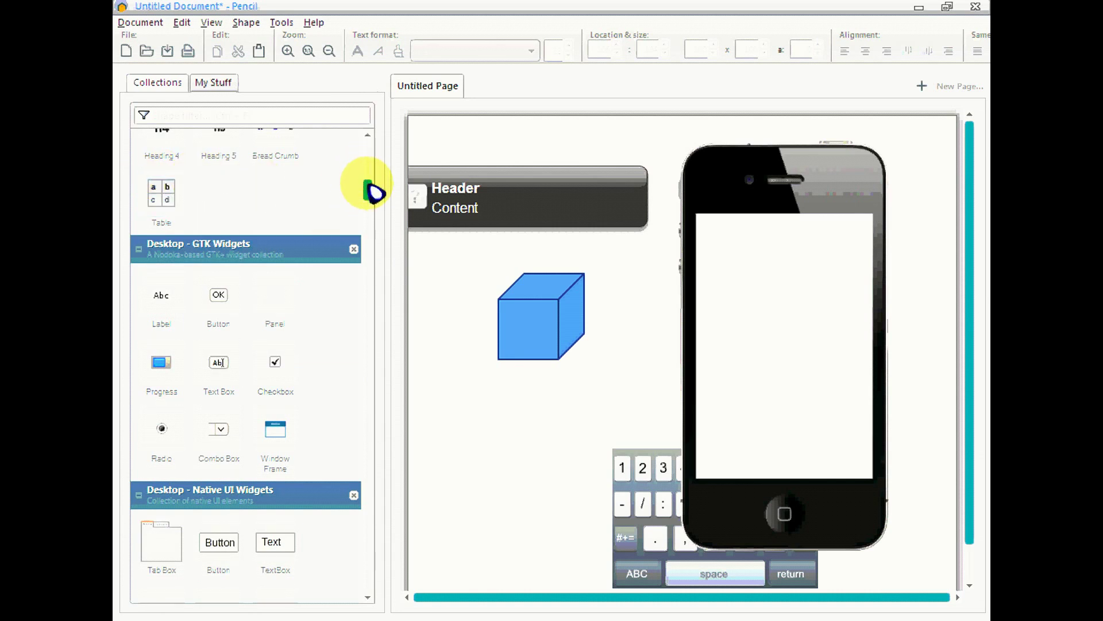
{"action": "left_click_drag", "start_coordinate": [373, 194], "coordinate": [374, 186]}
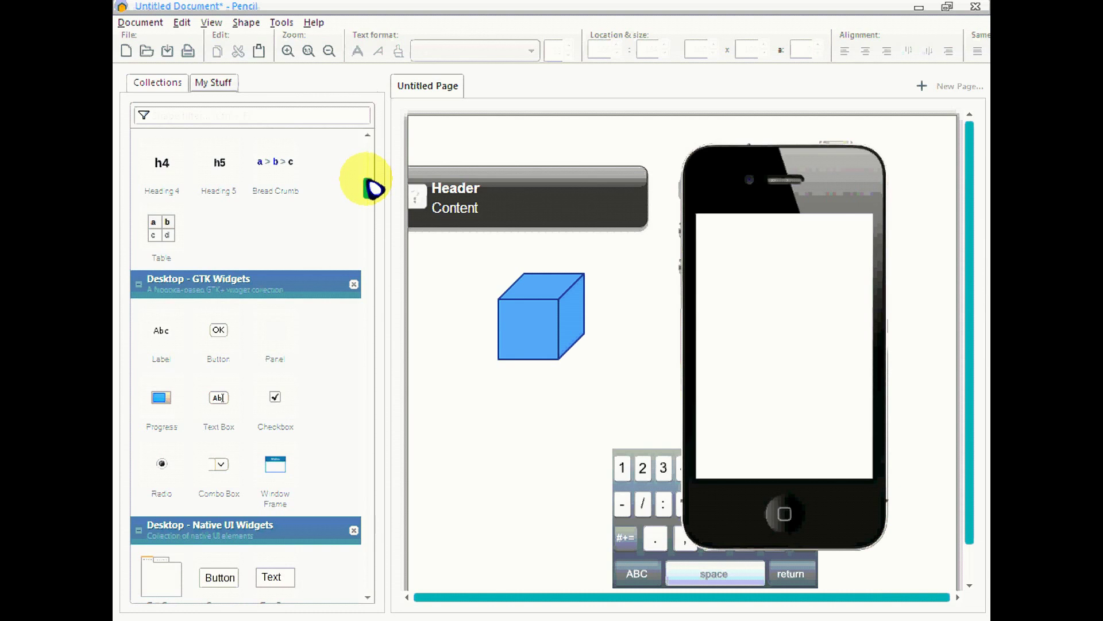
{"action": "scroll", "coordinate": [372, 186], "scroll_direction": "up", "scroll_amount": 2}
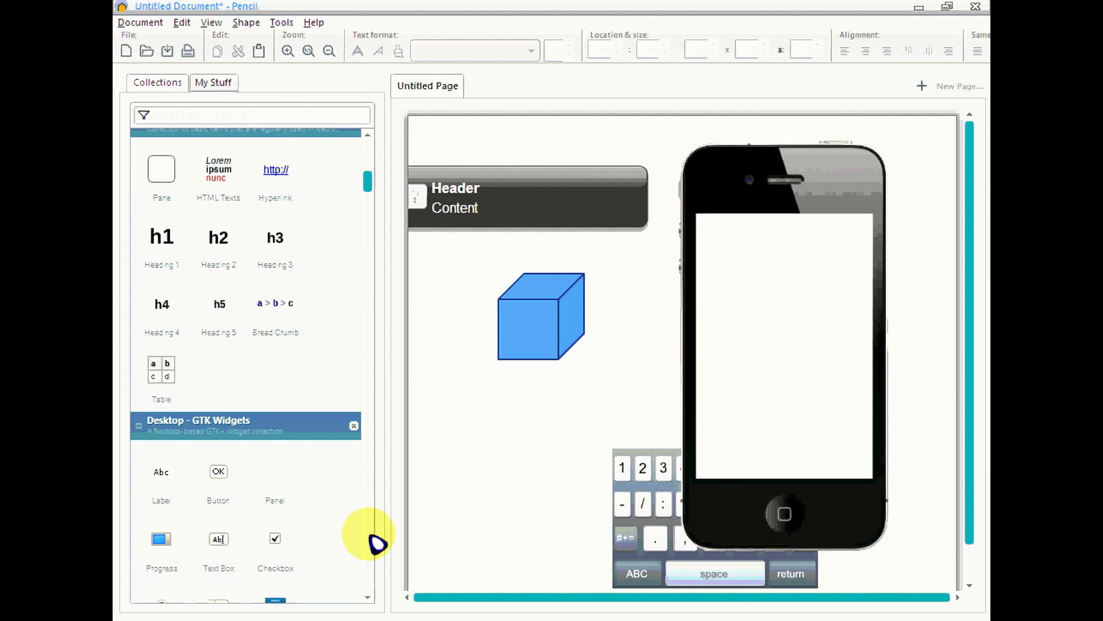
{"action": "scroll", "coordinate": [375, 603], "scroll_direction": "down", "scroll_amount": 1}
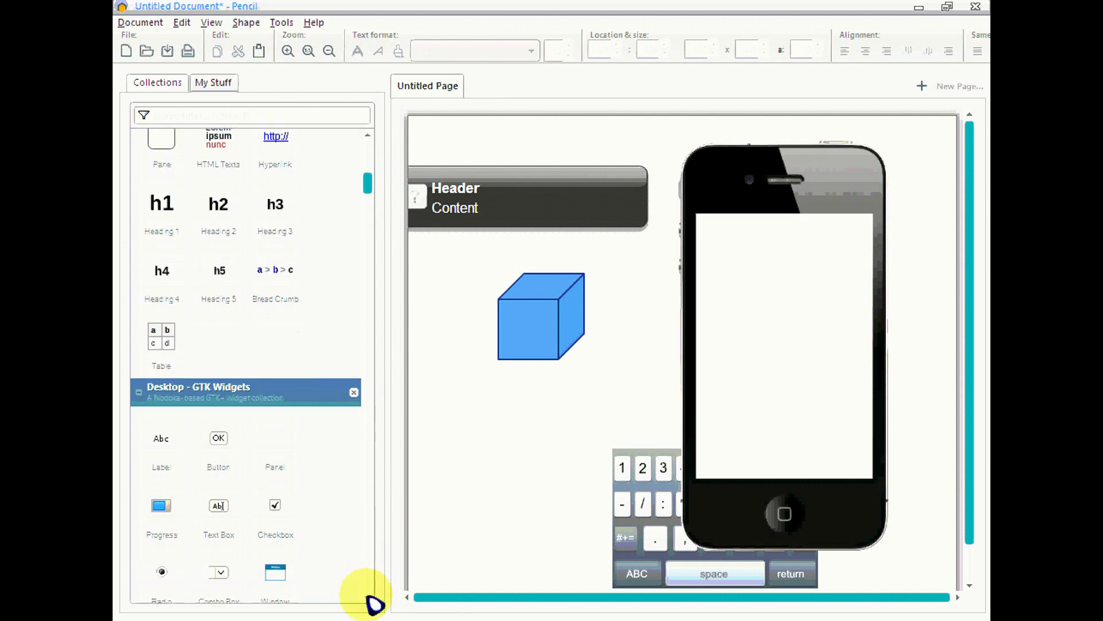
{"action": "scroll", "coordinate": [374, 601], "scroll_direction": "down", "scroll_amount": 1}
{"action": "scroll", "coordinate": [371, 190], "scroll_direction": "down", "scroll_amount": 4}
{"action": "scroll", "coordinate": [371, 196], "scroll_direction": "down", "scroll_amount": 3}
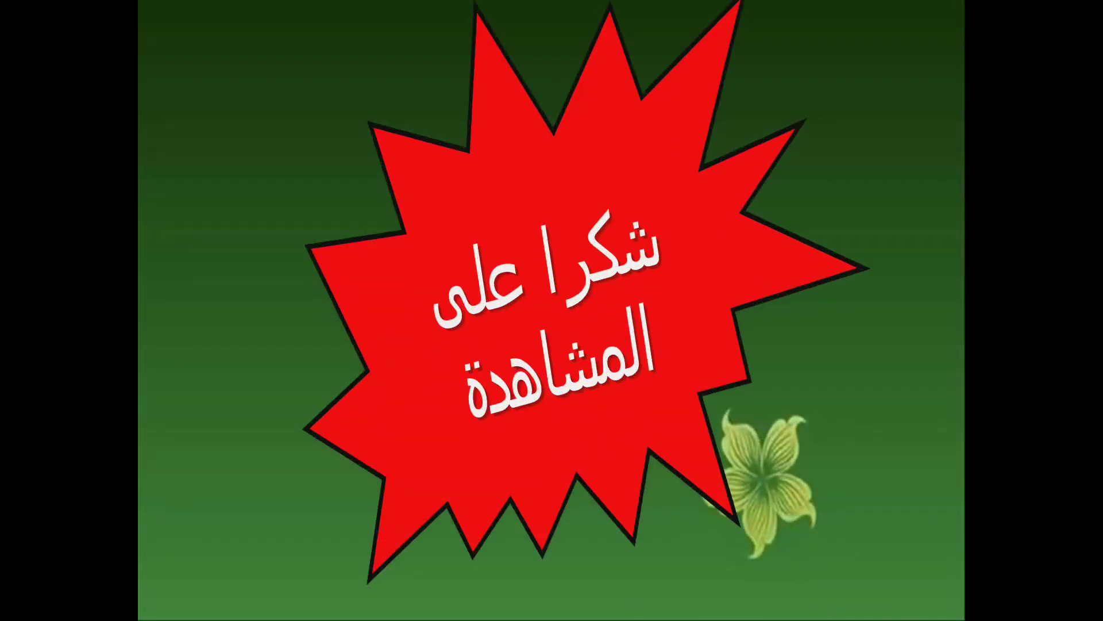